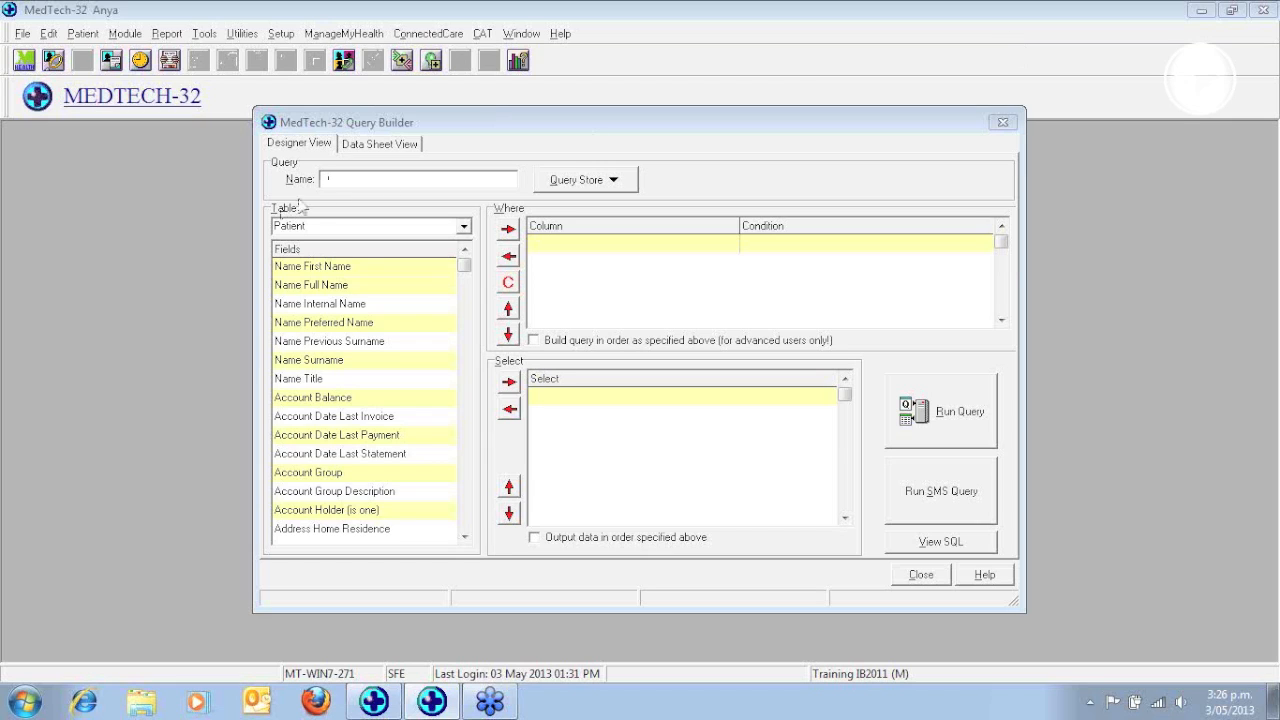
Name the new query "AR Patients by provider REG"
click(342, 180)
text(AR)
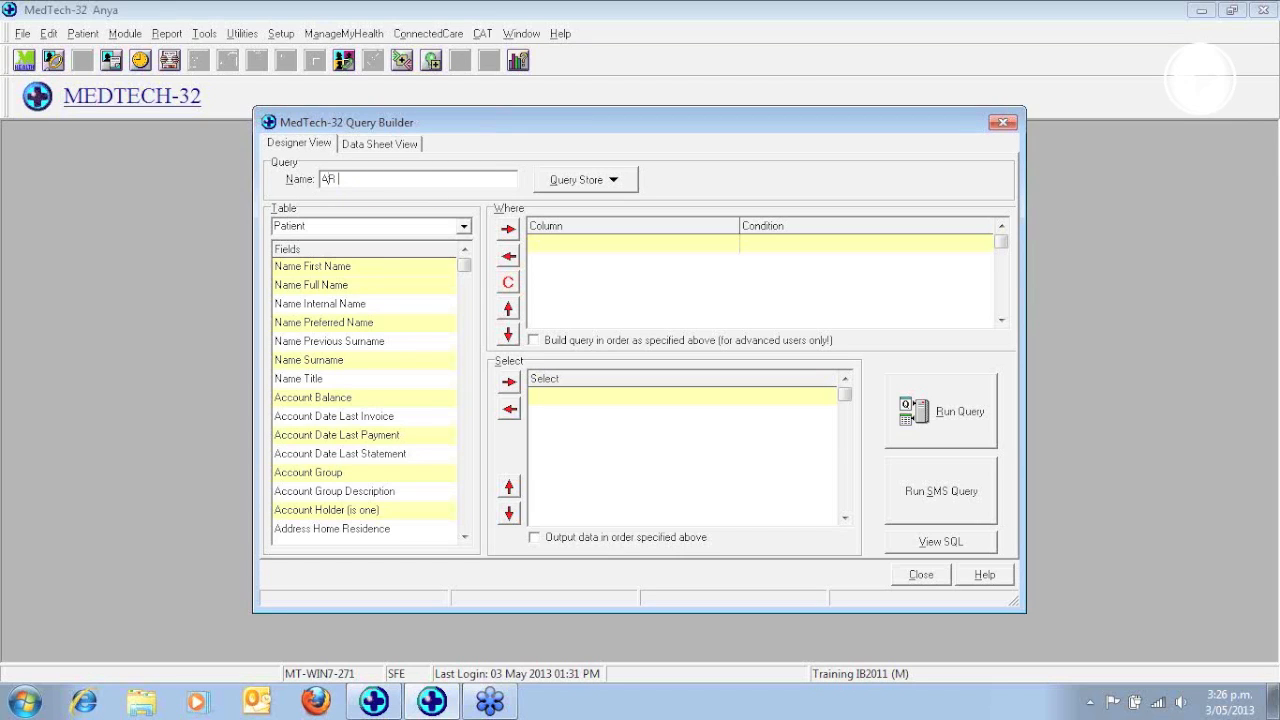
text( Pat)
text(ients by p)
text(rovider)
text( RBG)
Add the Patient table's "Patient (is one)" field to the query's Where conditions
click(468, 483)
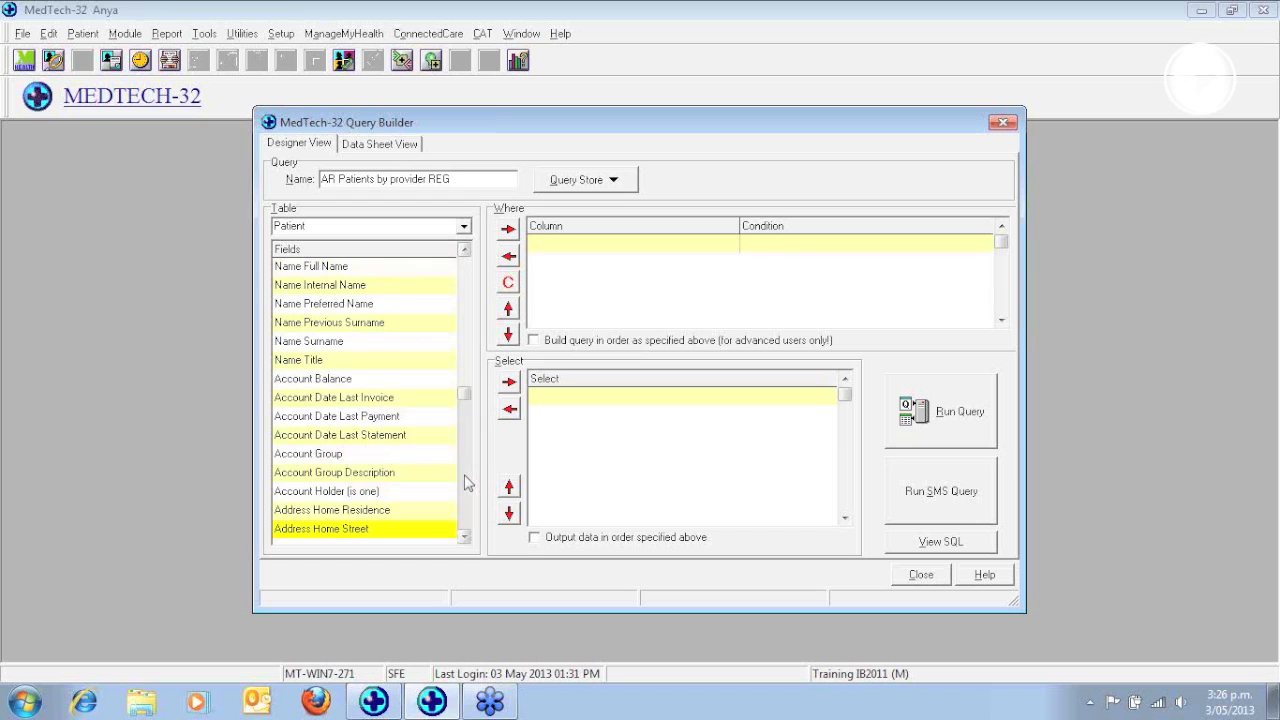
key(Down)
key(Down)
key(Down)
key(Down)
key(Down)
key(Down)
key(Down)
key(Down)
key(Down)
key(Down)
key(Down)
key(Down)
key(Down)
key(Down)
key(Down)
key(Down)
key(Down)
key(Down)
key(Down)
key(Down)
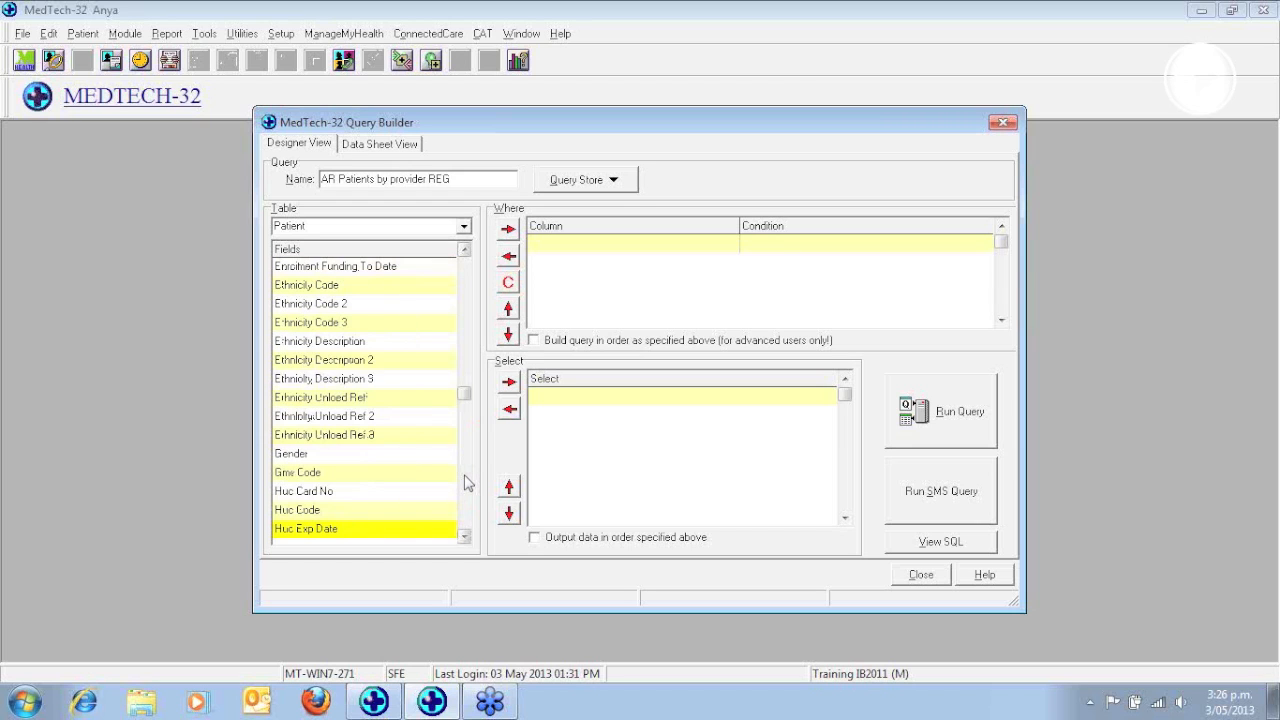
key(Down)
key(Down)
key(Down)
key(Down)
key(Down)
key(Down)
key(Down)
key(Down)
key(Down)
key(Down)
key(Down)
key(Down)
key(Down)
key(Down)
key(Down)
key(Down)
key(Down)
key(Down)
key(Down)
key(Down)
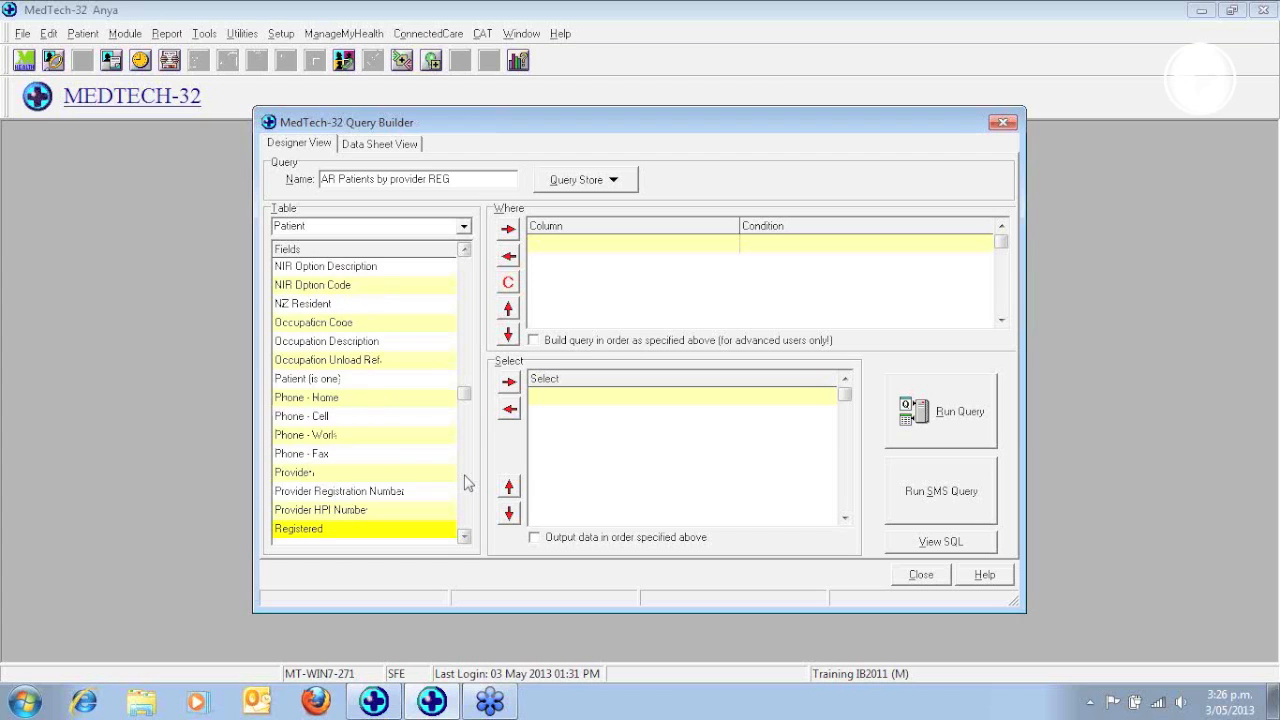
click(352, 379)
click(508, 229)
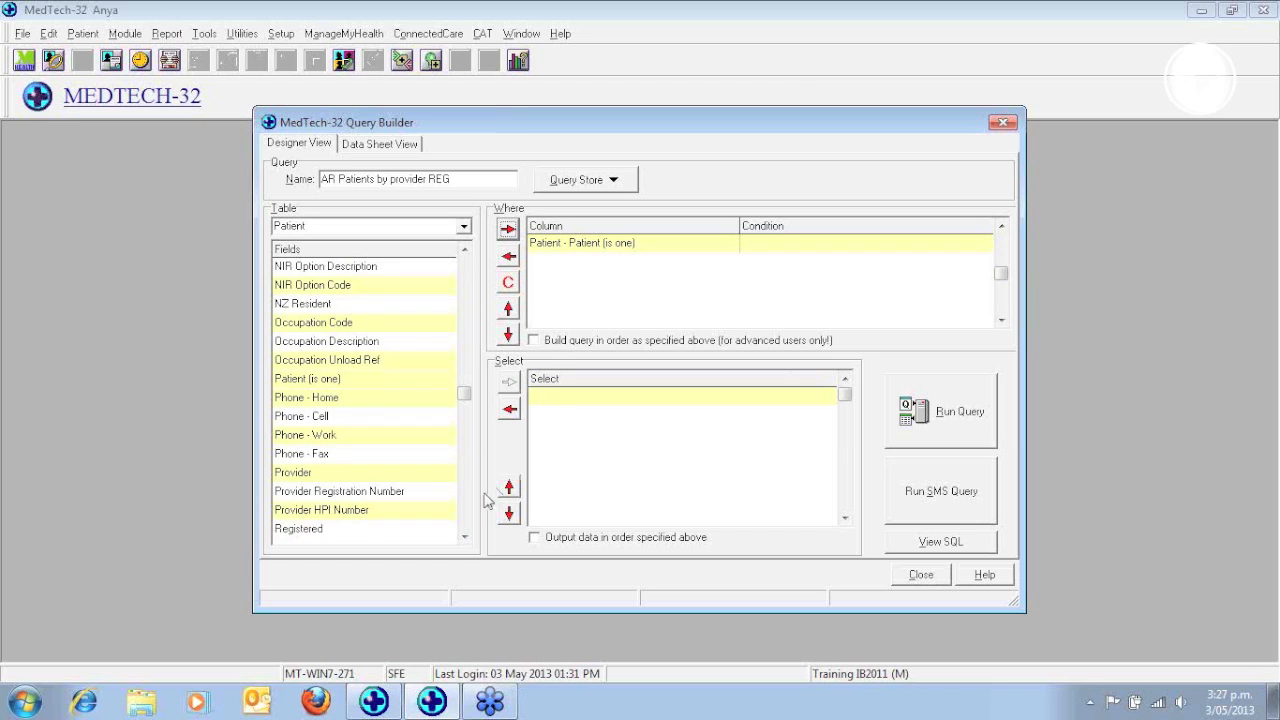
Add the Patient table's Provider field and the Count Function table's Count Occurrence field to the query's Select output
click(334, 476)
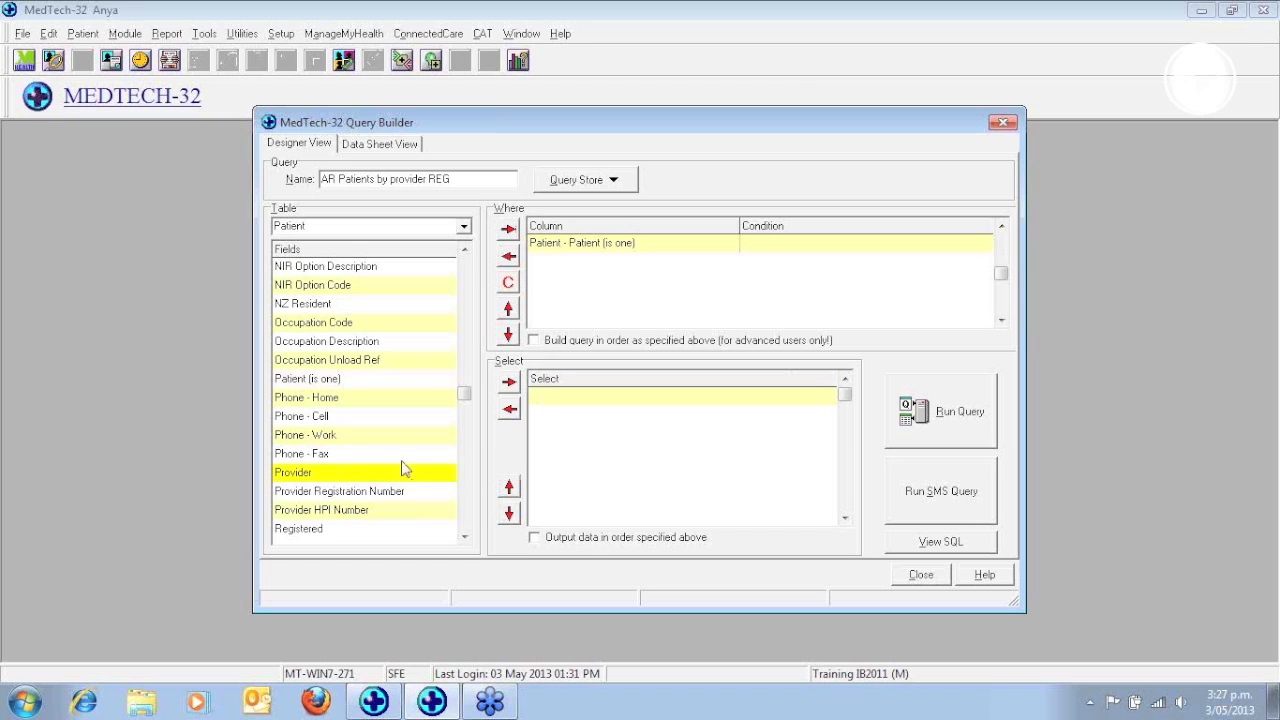
click(509, 385)
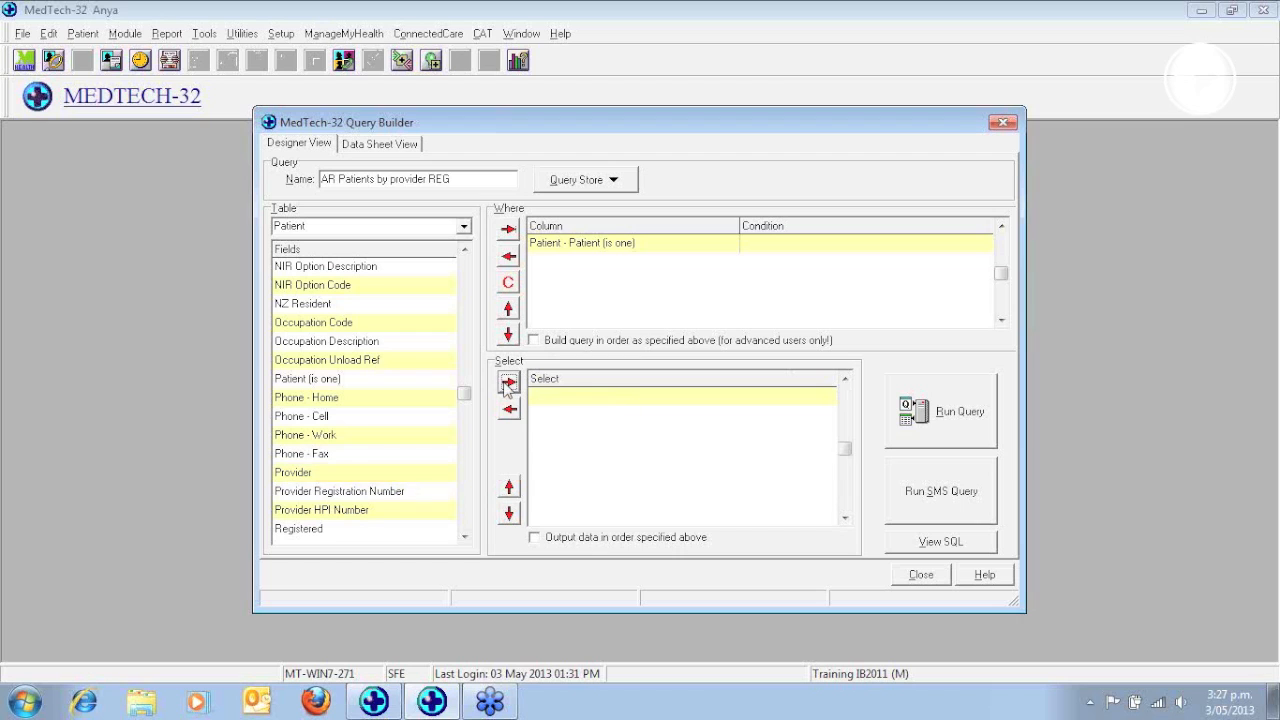
click(463, 226)
drag(470, 280, 469, 400)
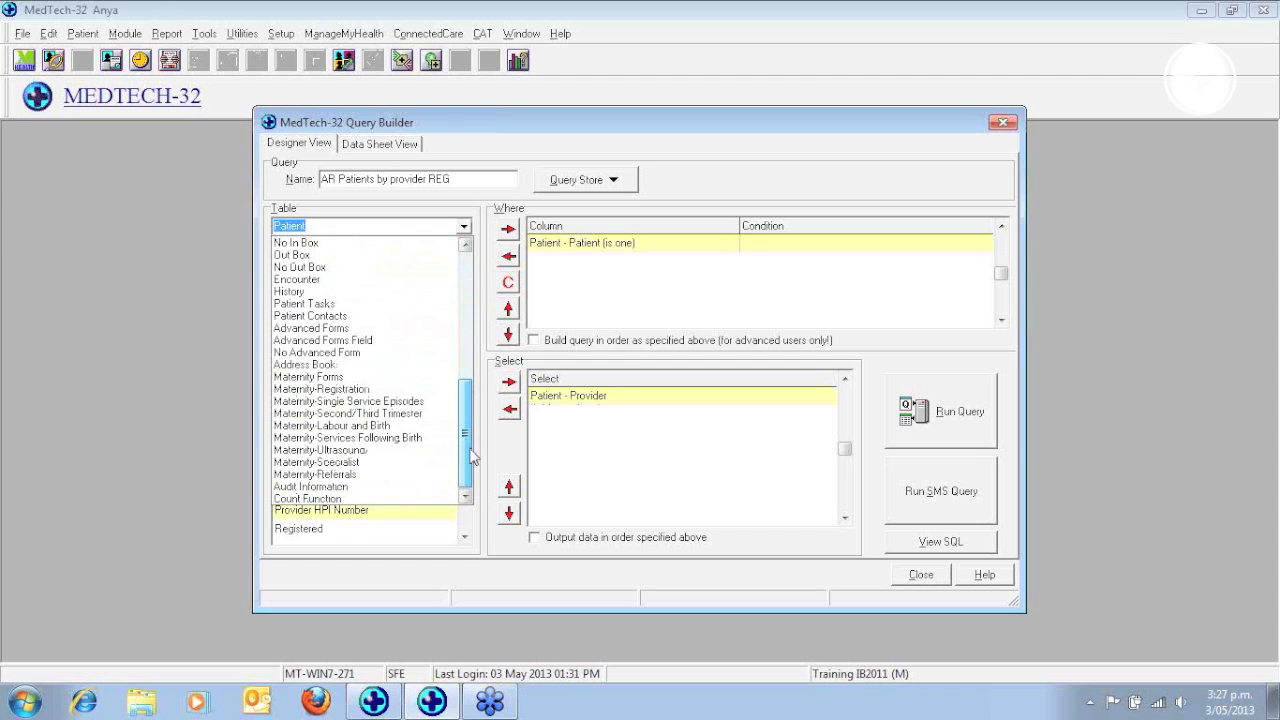
click(306, 499)
click(330, 266)
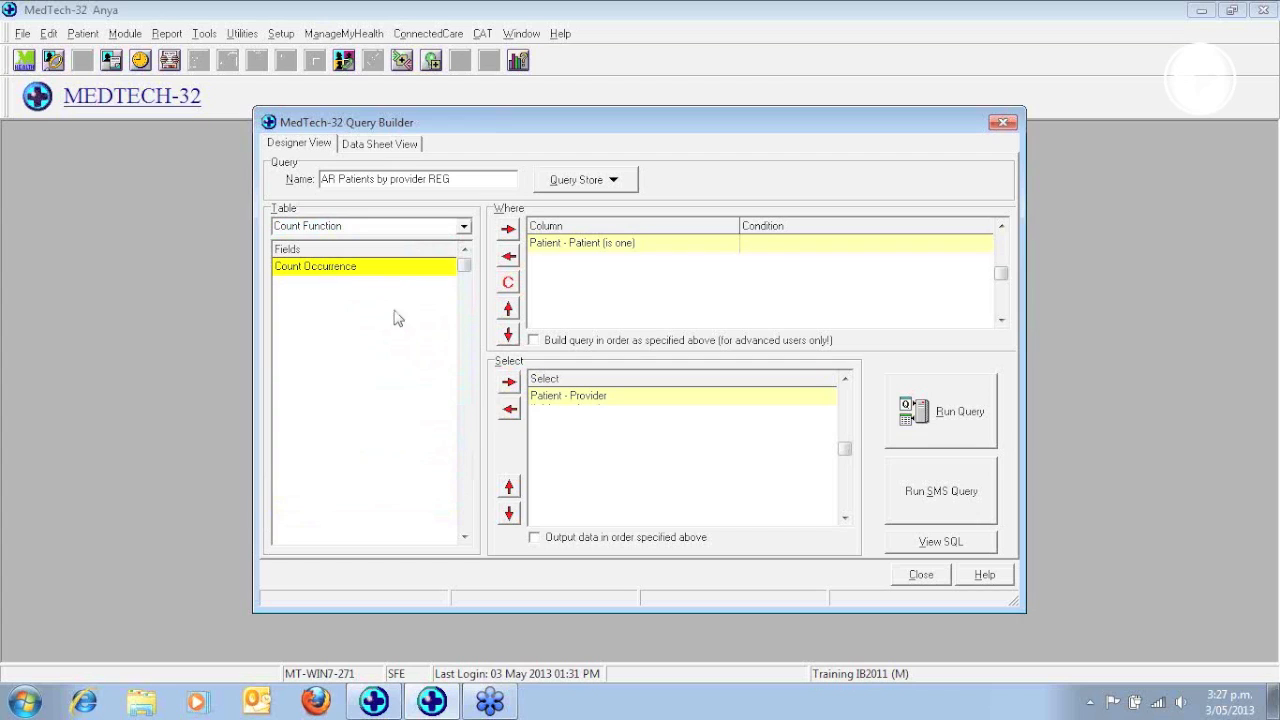
click(508, 382)
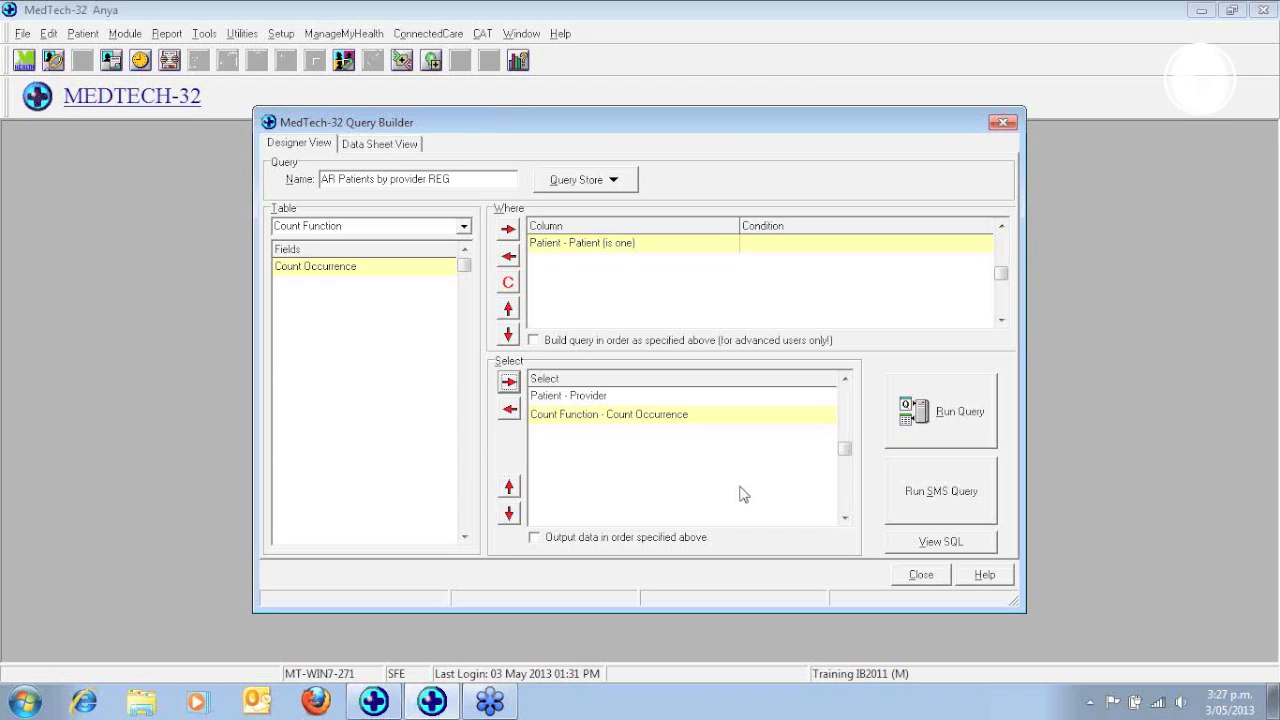
Run the provider query once and save it to the query store under its current name
click(952, 414)
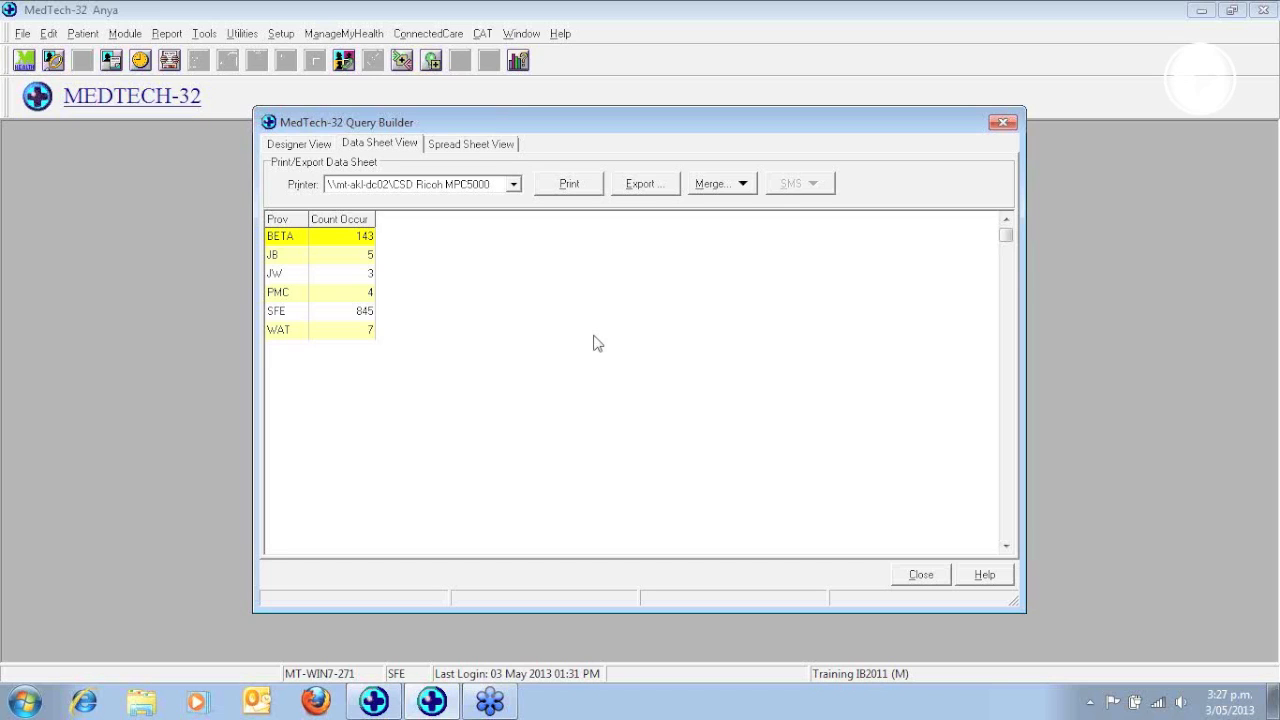
click(288, 150)
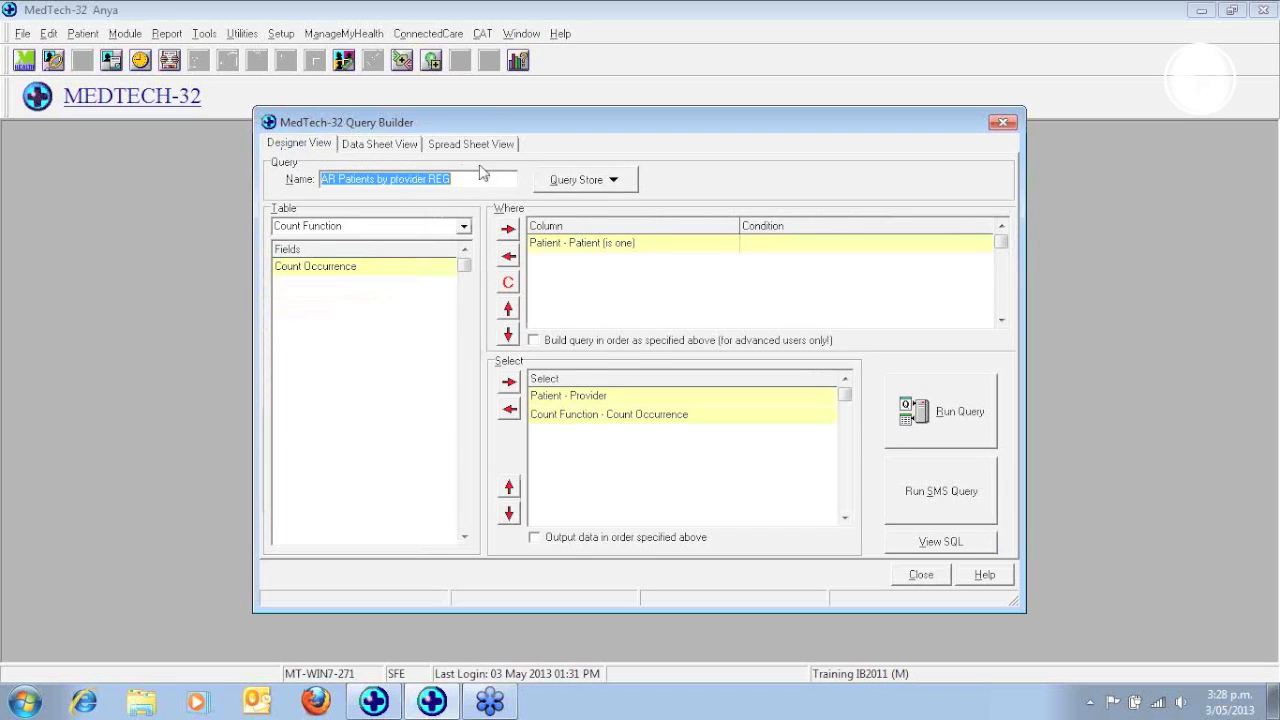
click(588, 180)
click(600, 249)
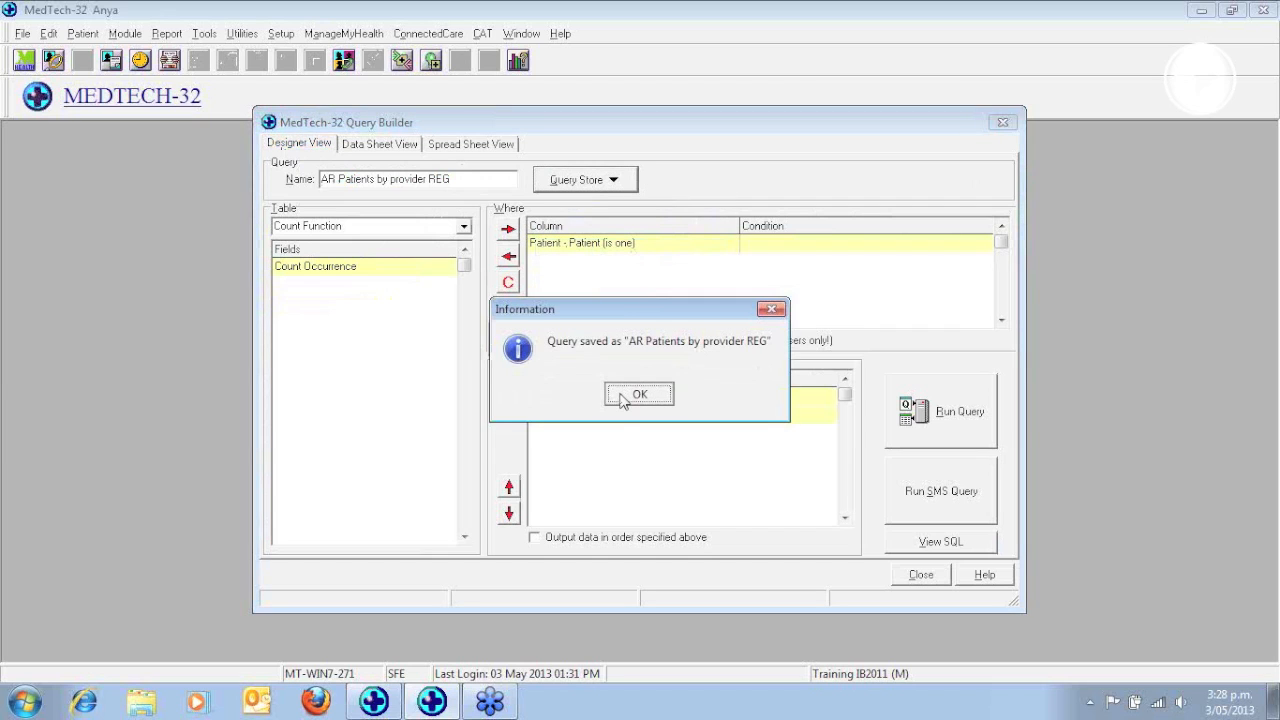
click(623, 396)
Run the saved query again and view its results as a spreadsheet, a bar chart and a pie chart
click(955, 425)
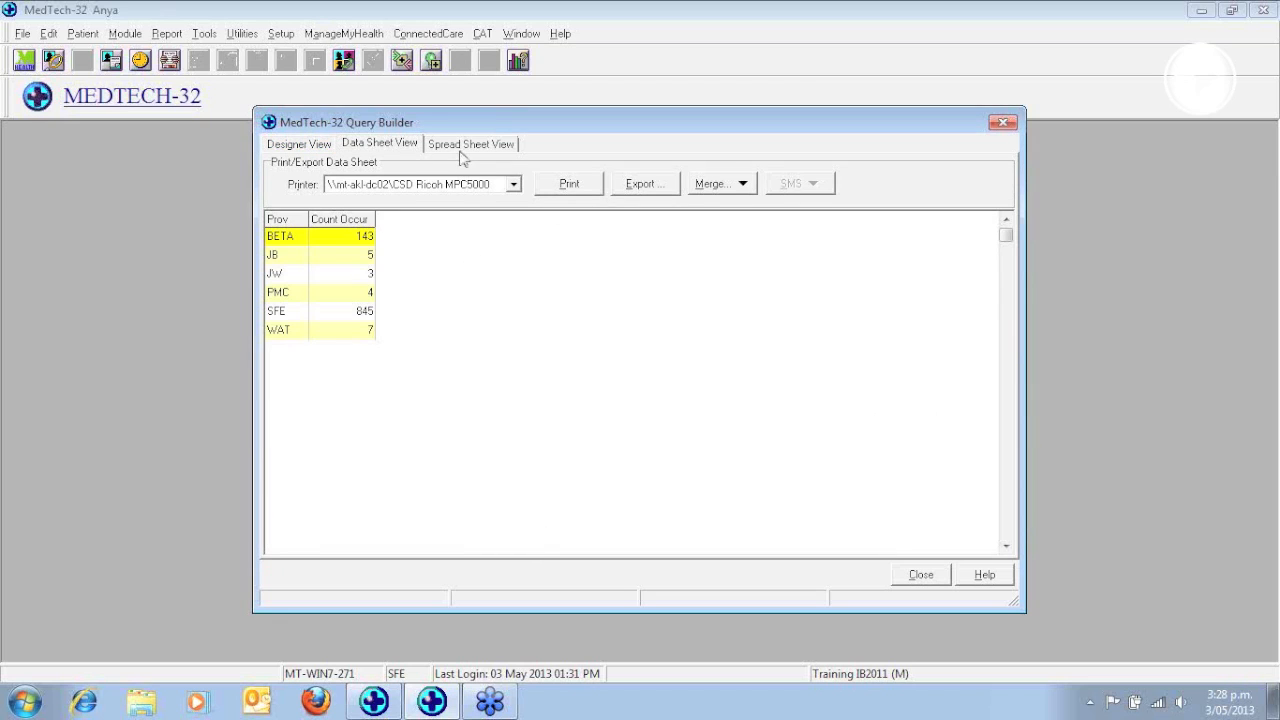
click(466, 148)
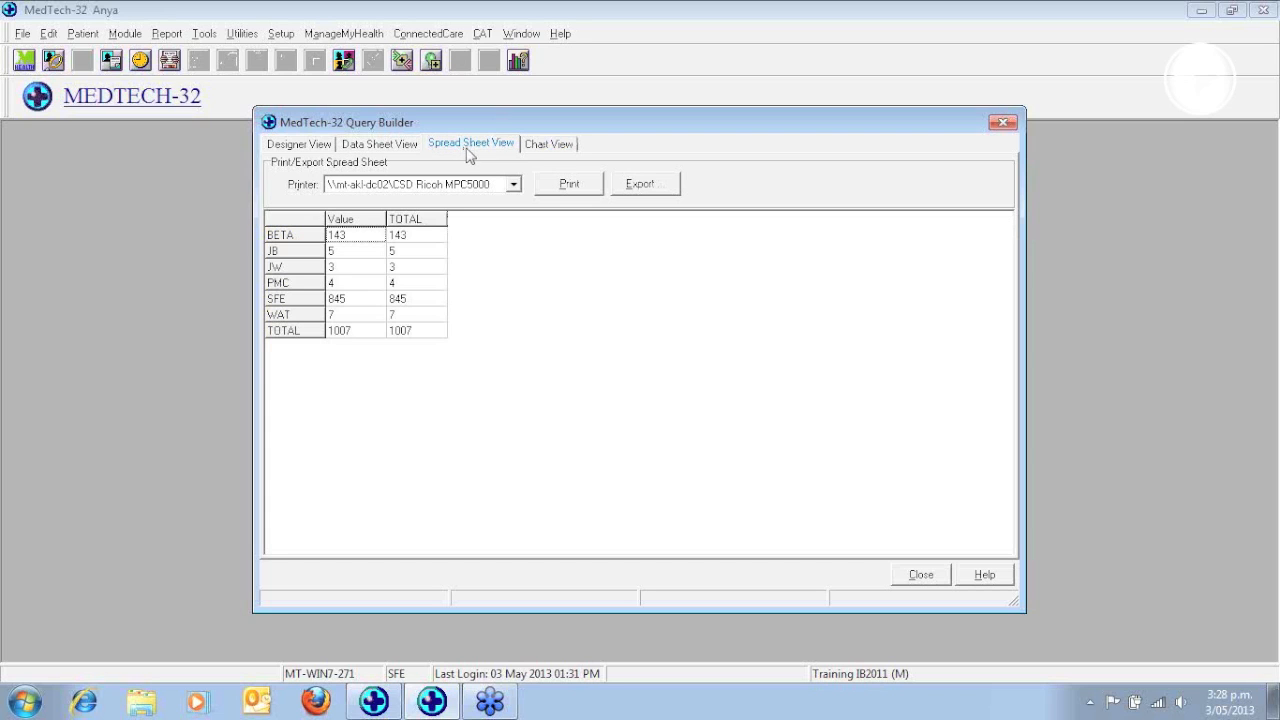
click(544, 147)
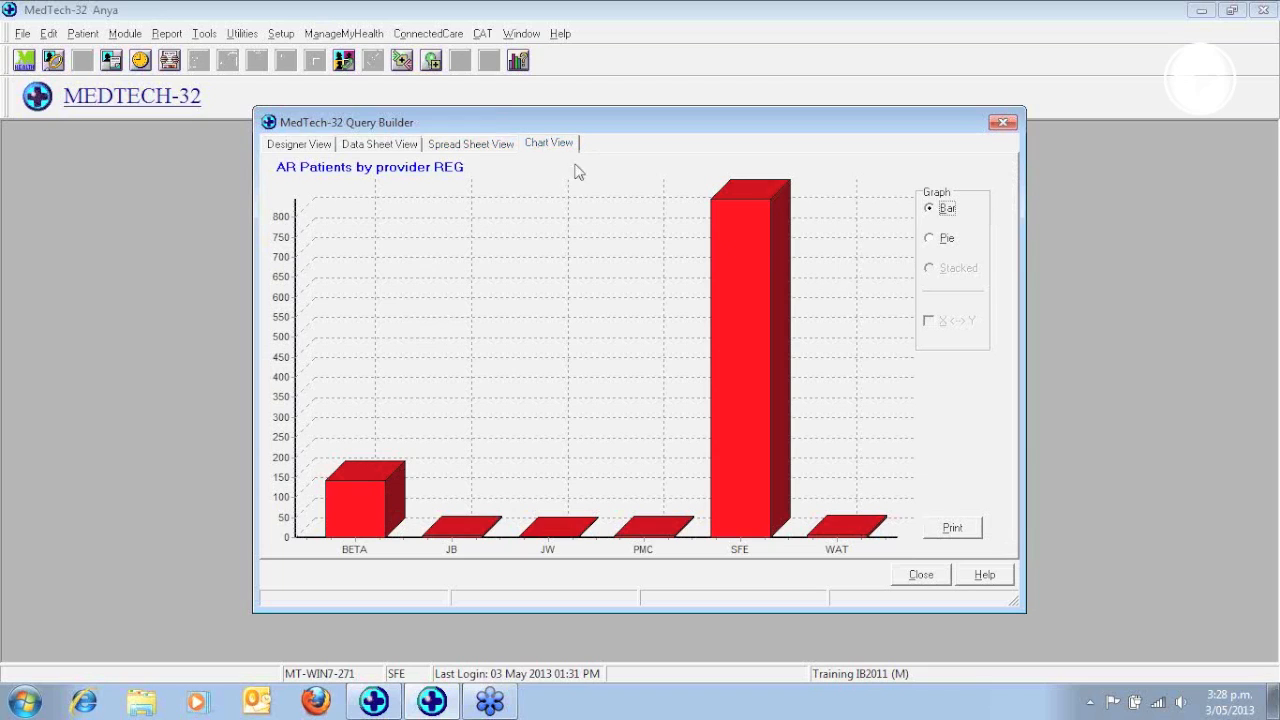
click(930, 242)
click(283, 146)
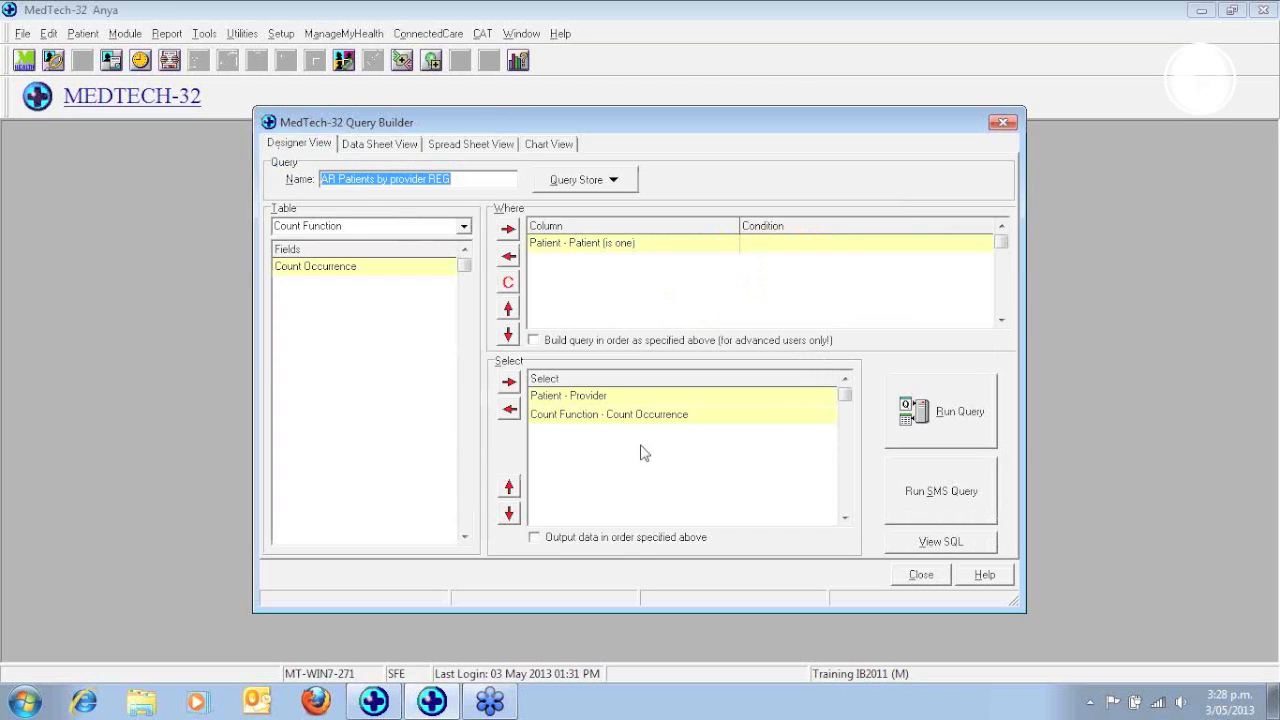
click(1272, 44)
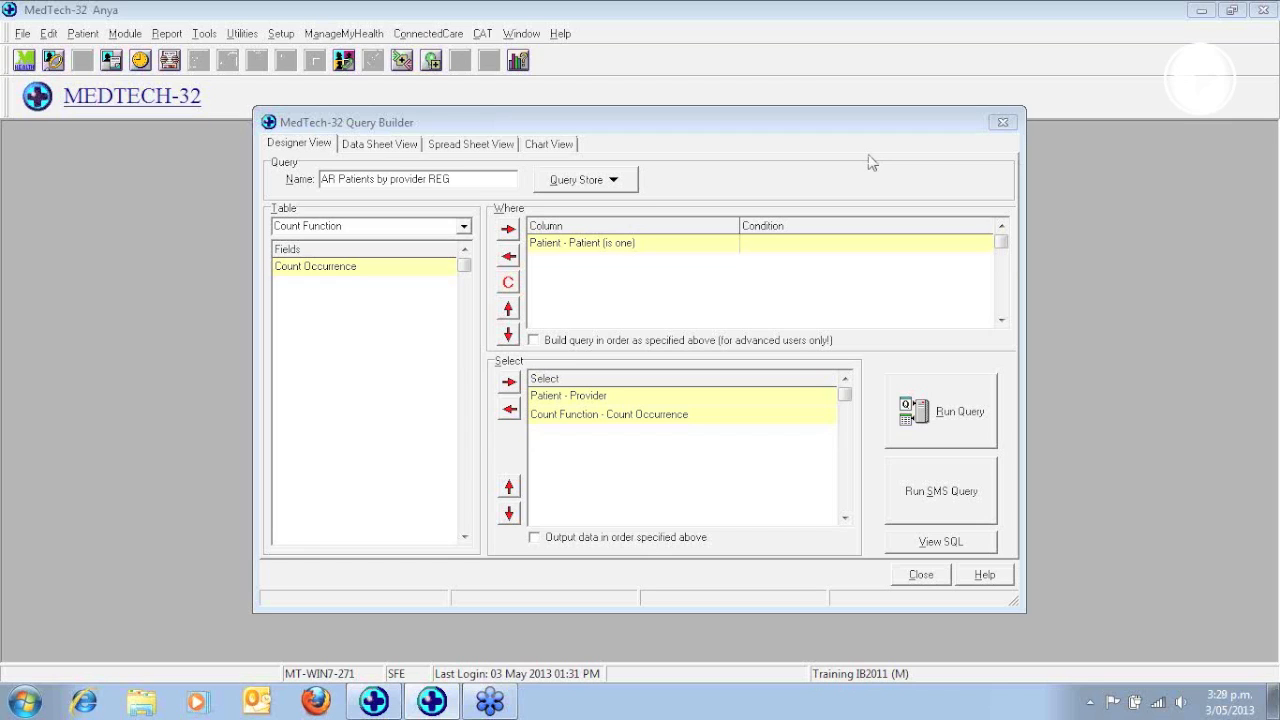
Start a new blank query and choose Patient as the table to take fields from
click(614, 185)
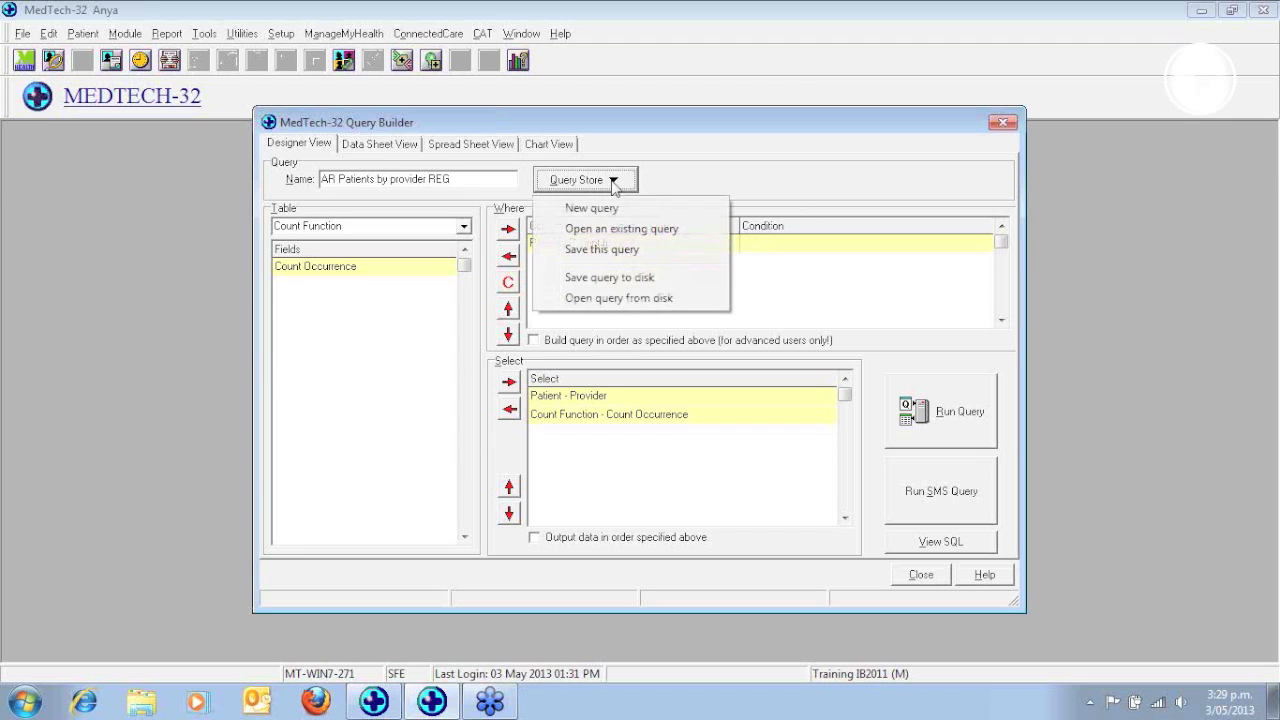
click(608, 210)
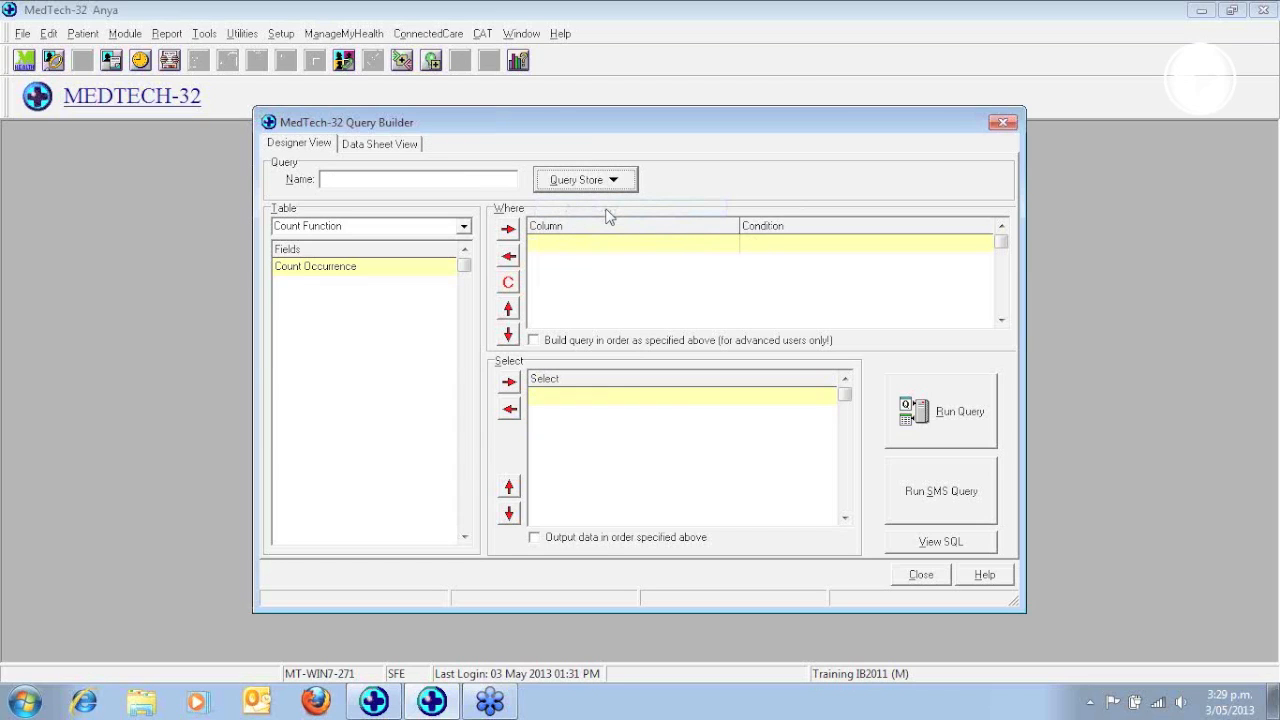
click(463, 229)
drag(465, 405, 478, 278)
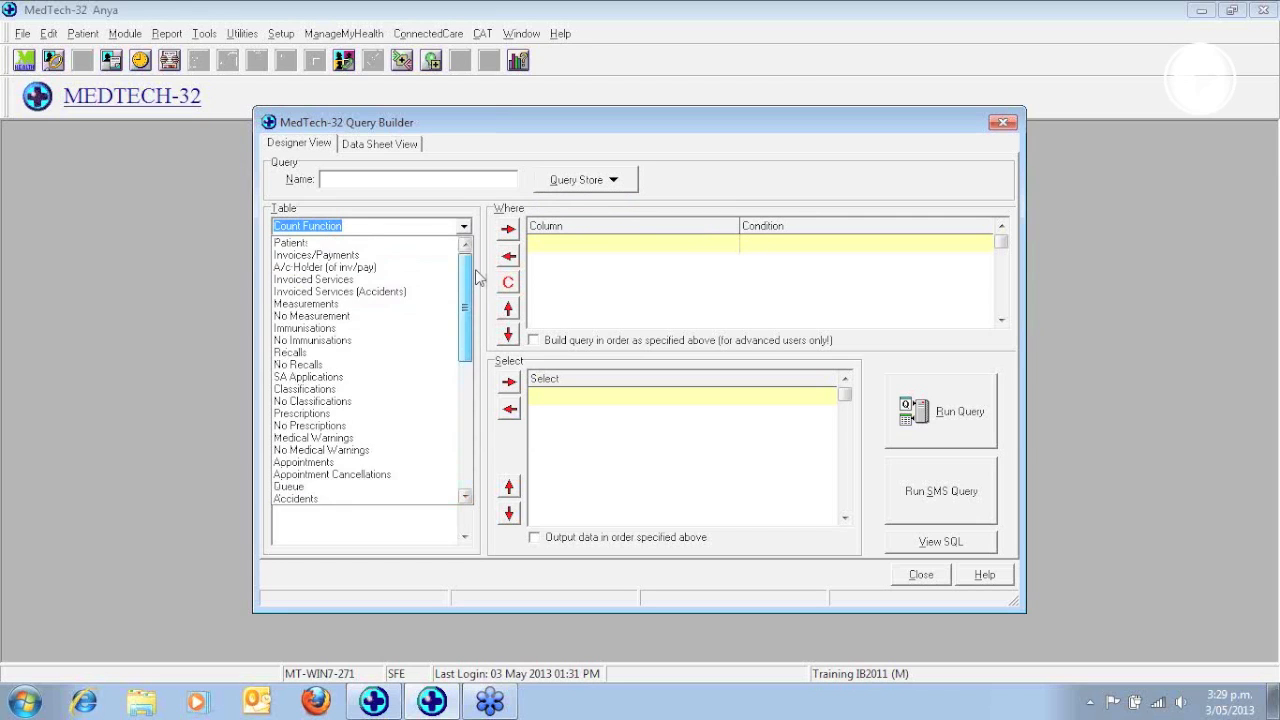
click(298, 244)
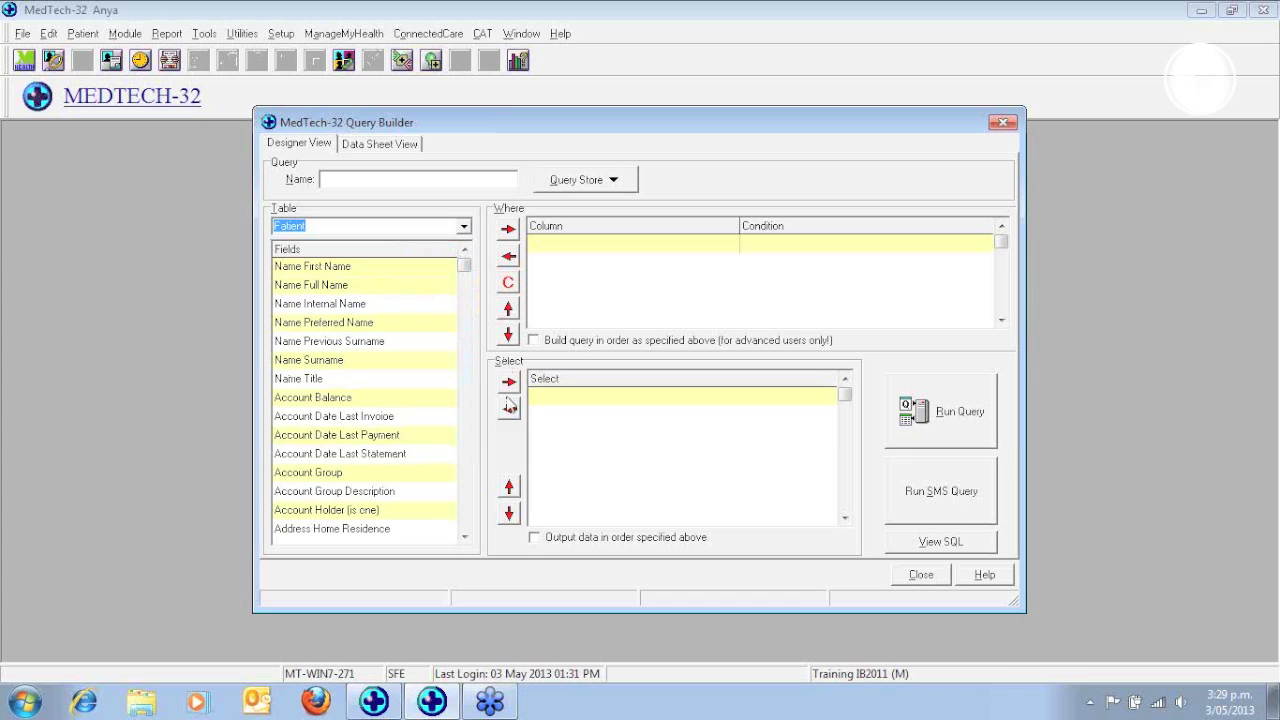
Restrict the new query to patients by adding "Patient (is one)" to its Where conditions
click(466, 491)
click(466, 492)
click(466, 492)
click(466, 492)
click(466, 492)
click(466, 492)
click(466, 492)
click(467, 493)
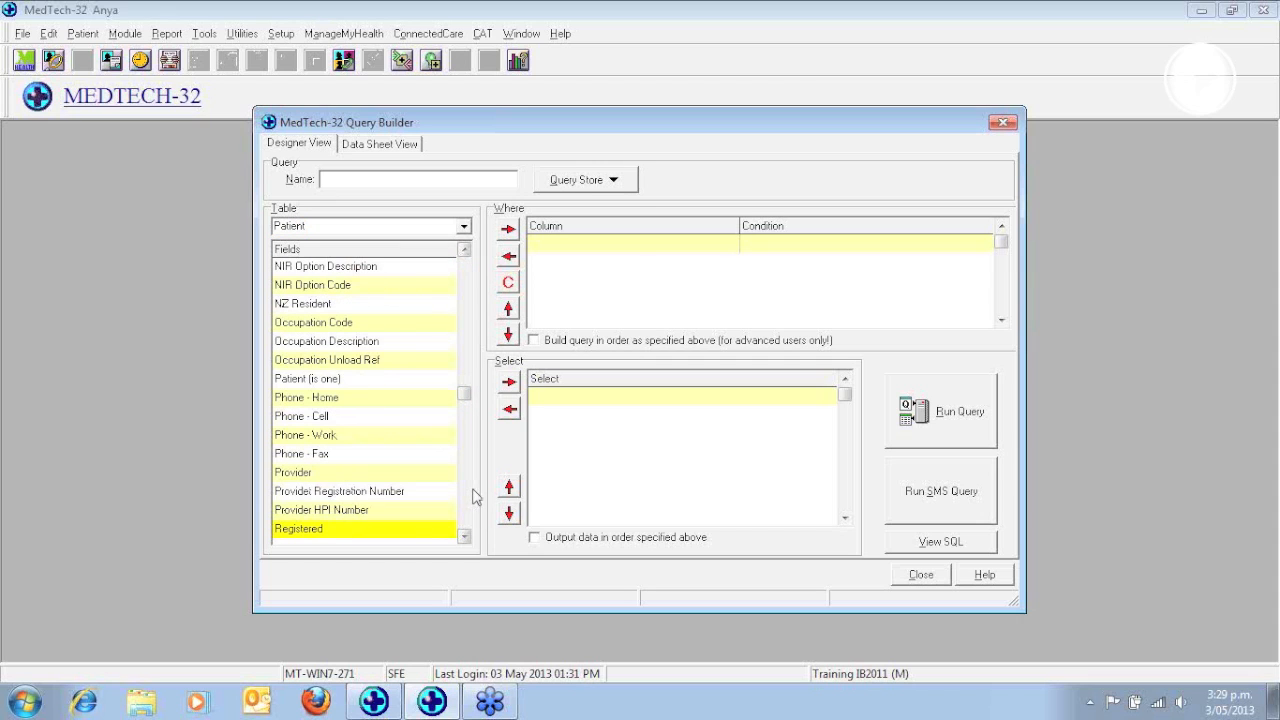
click(393, 379)
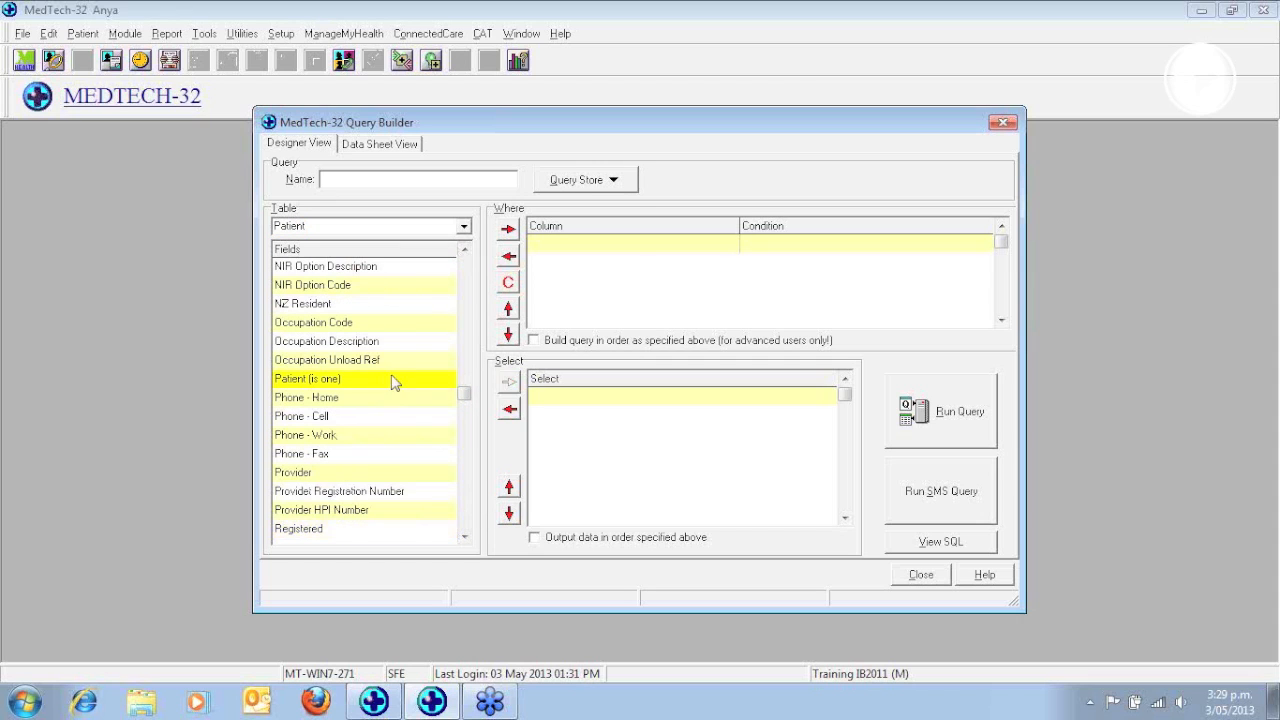
click(508, 230)
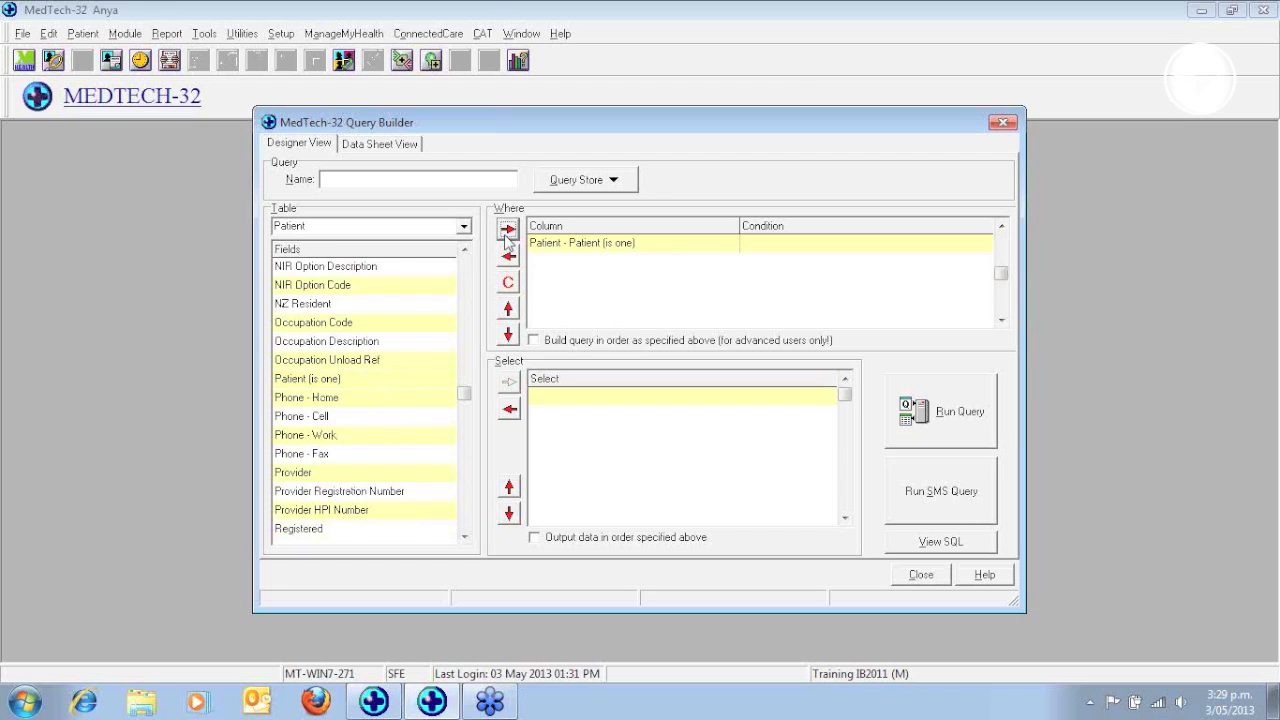
click(507, 232)
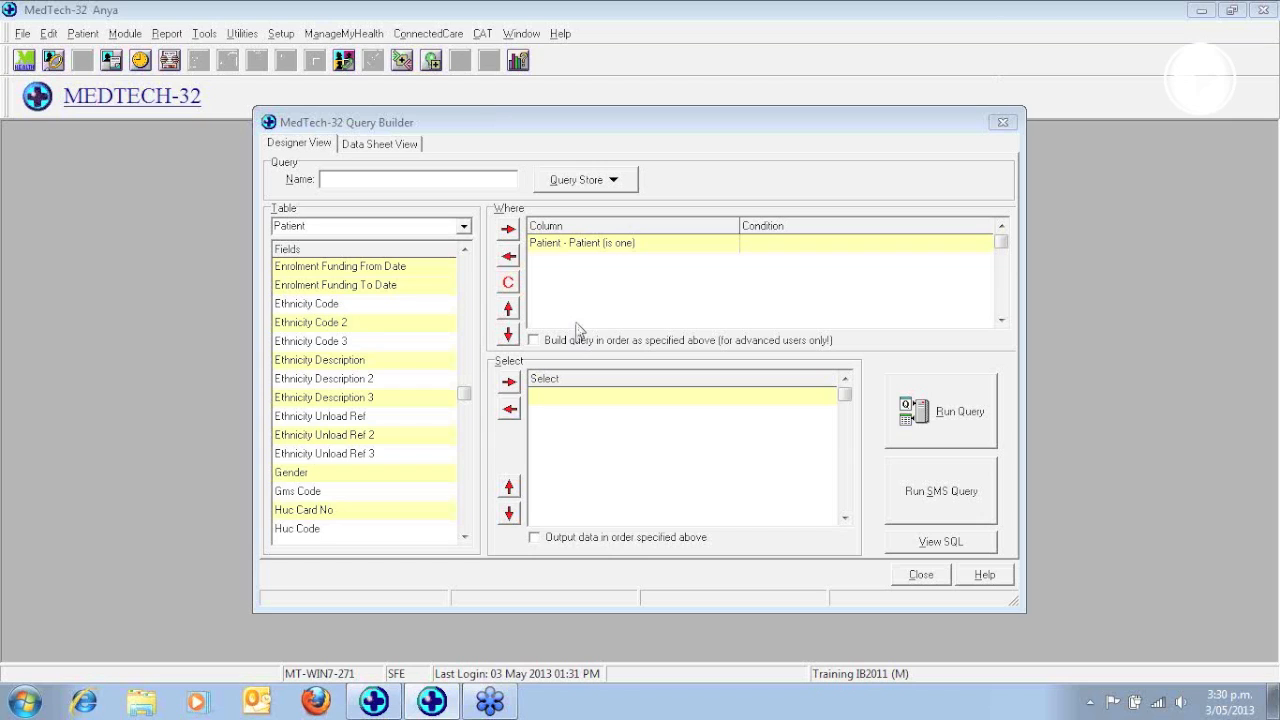
Add the Patient table's Registered field as another Where condition, leaving its condition undefined
click(462, 486)
click(462, 486)
click(462, 486)
click(462, 490)
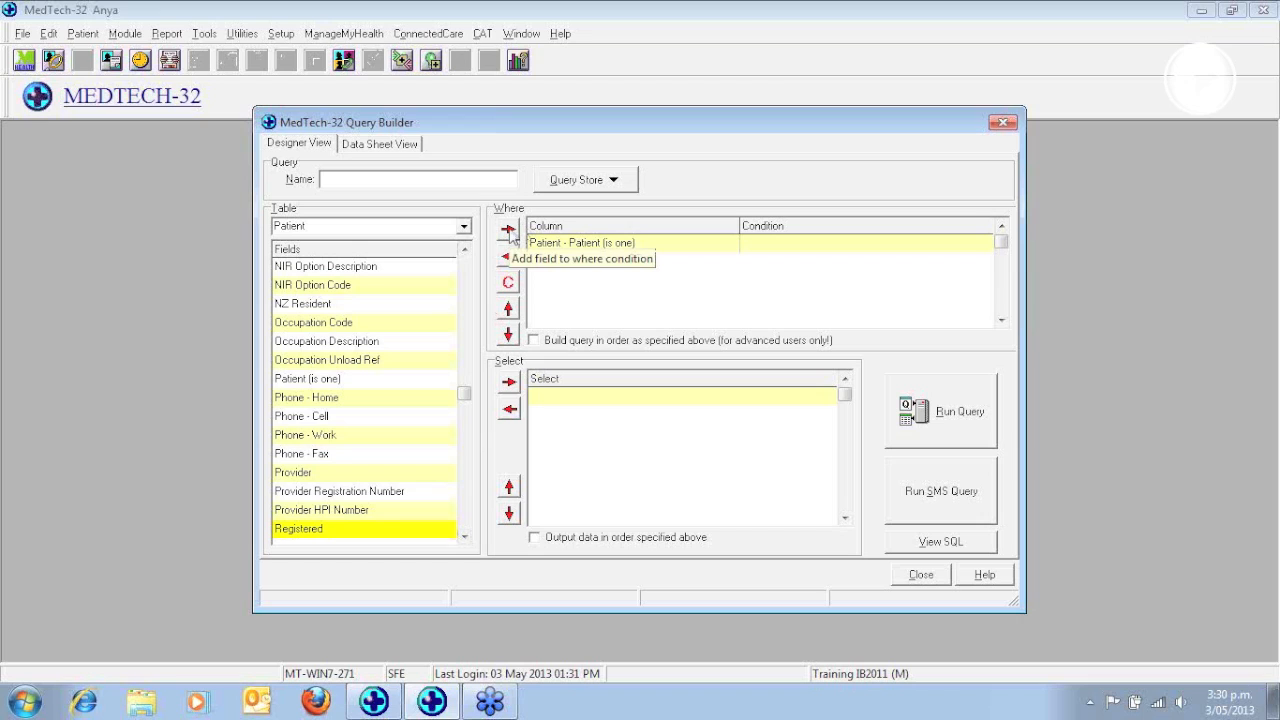
click(508, 231)
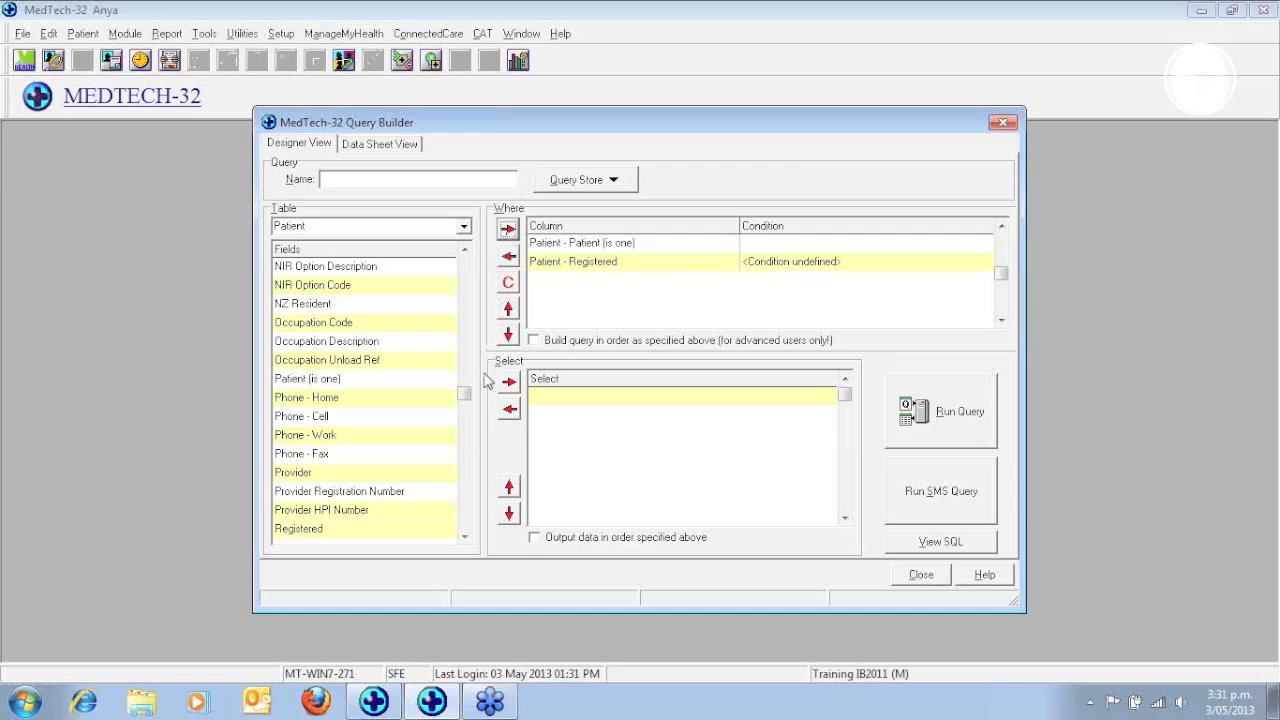
Add the Patient table's Gender field to the query's Select output
click(469, 306)
click(469, 306)
click(469, 306)
click(472, 312)
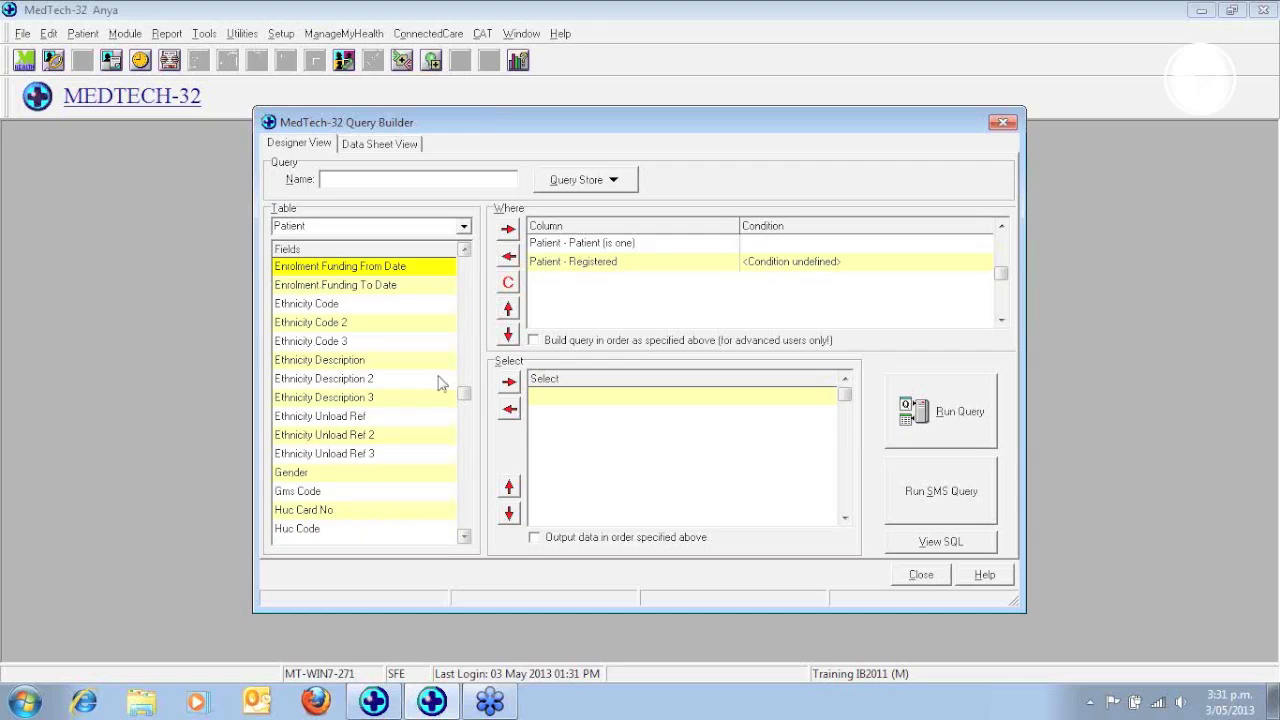
click(403, 476)
click(509, 381)
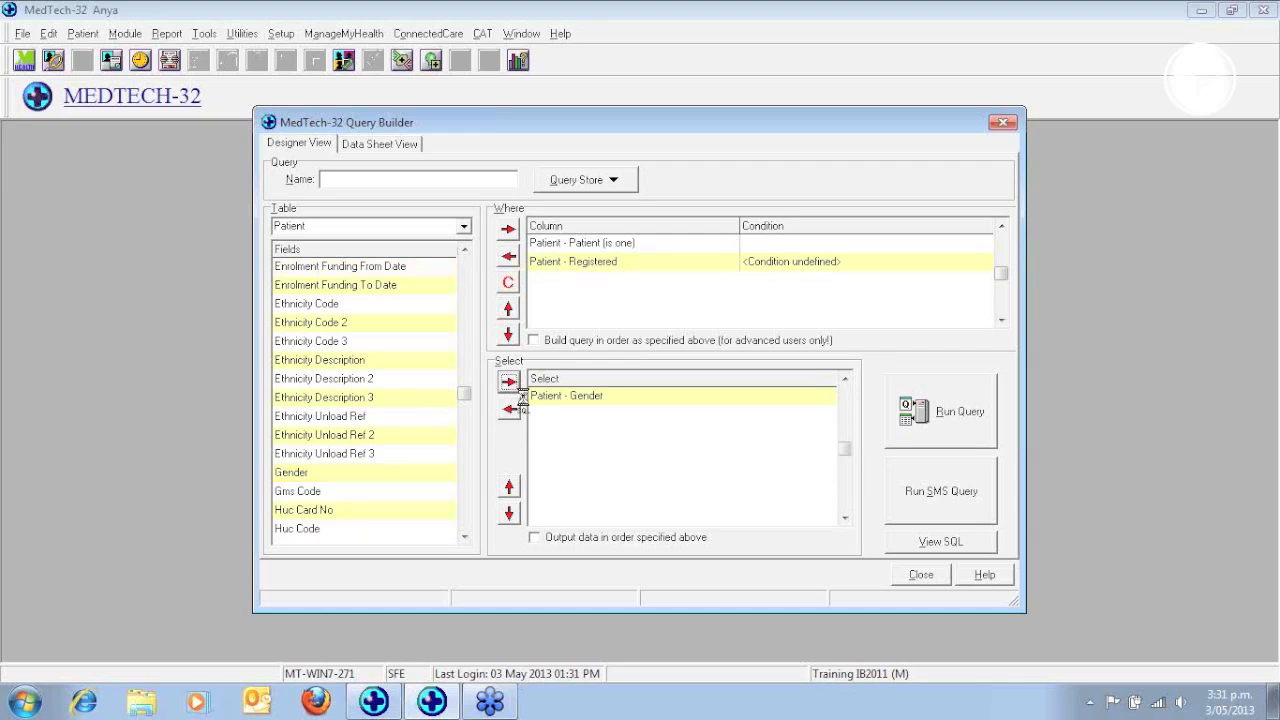
Add the patient age field "Dob - Age" to the query's Select output
click(464, 297)
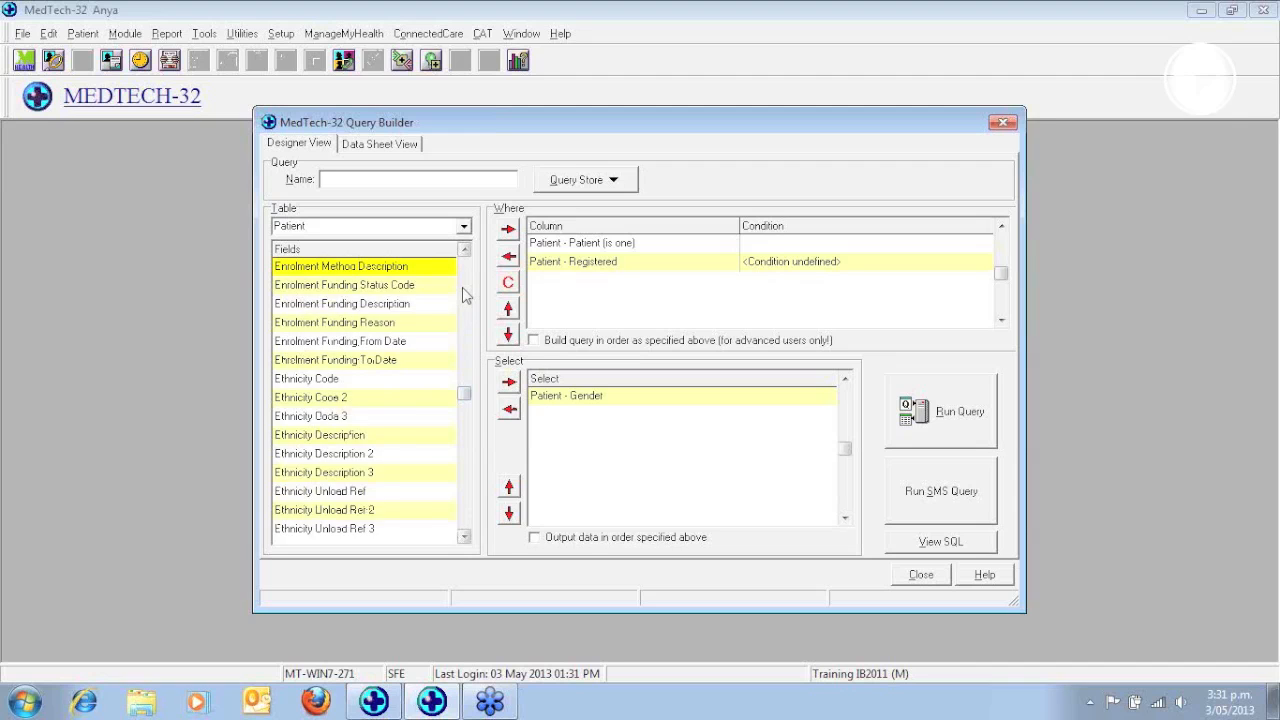
click(463, 295)
click(316, 304)
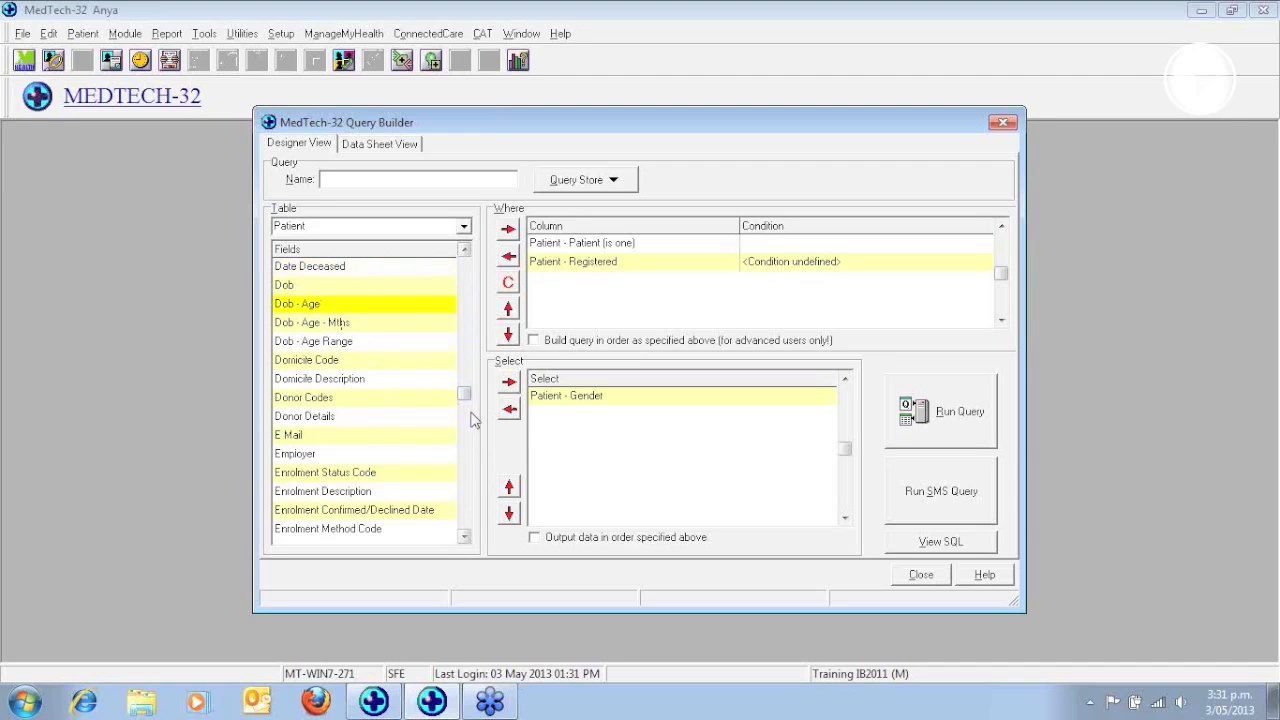
click(509, 381)
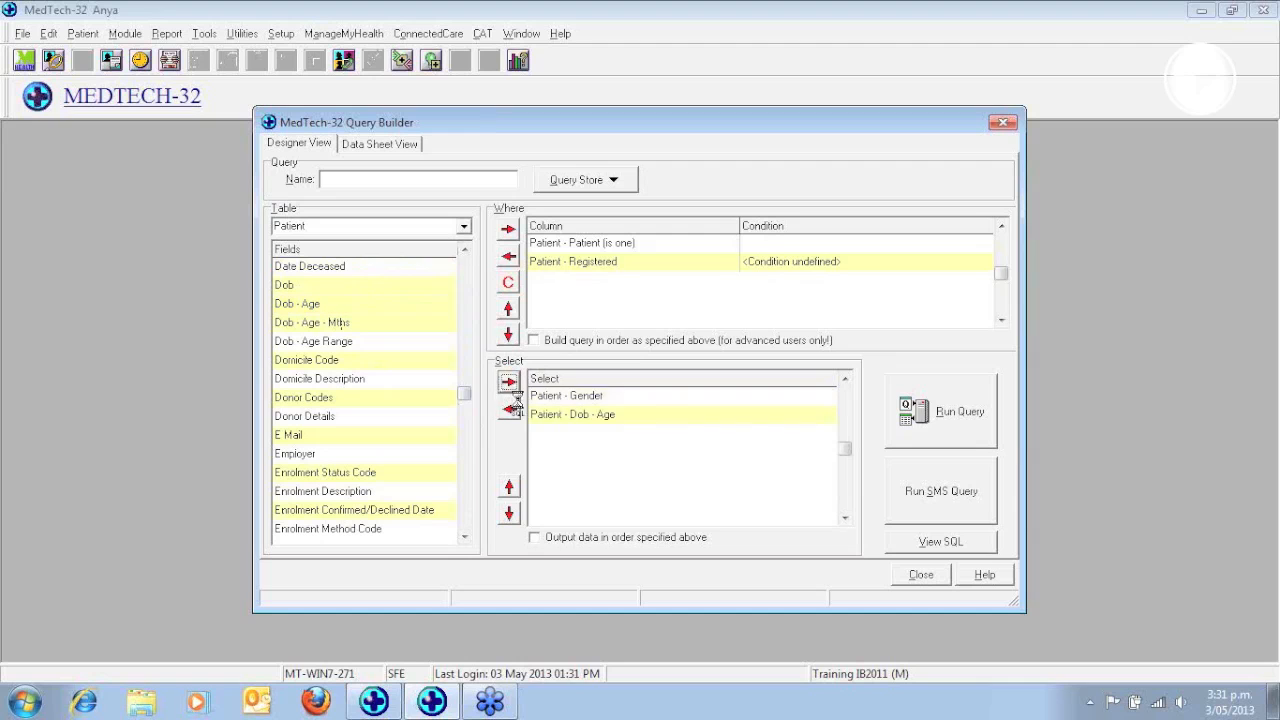
Add the Count Function table's Count Occurrence field to the query's Select output
click(464, 228)
scroll(466, 300, down, 10)
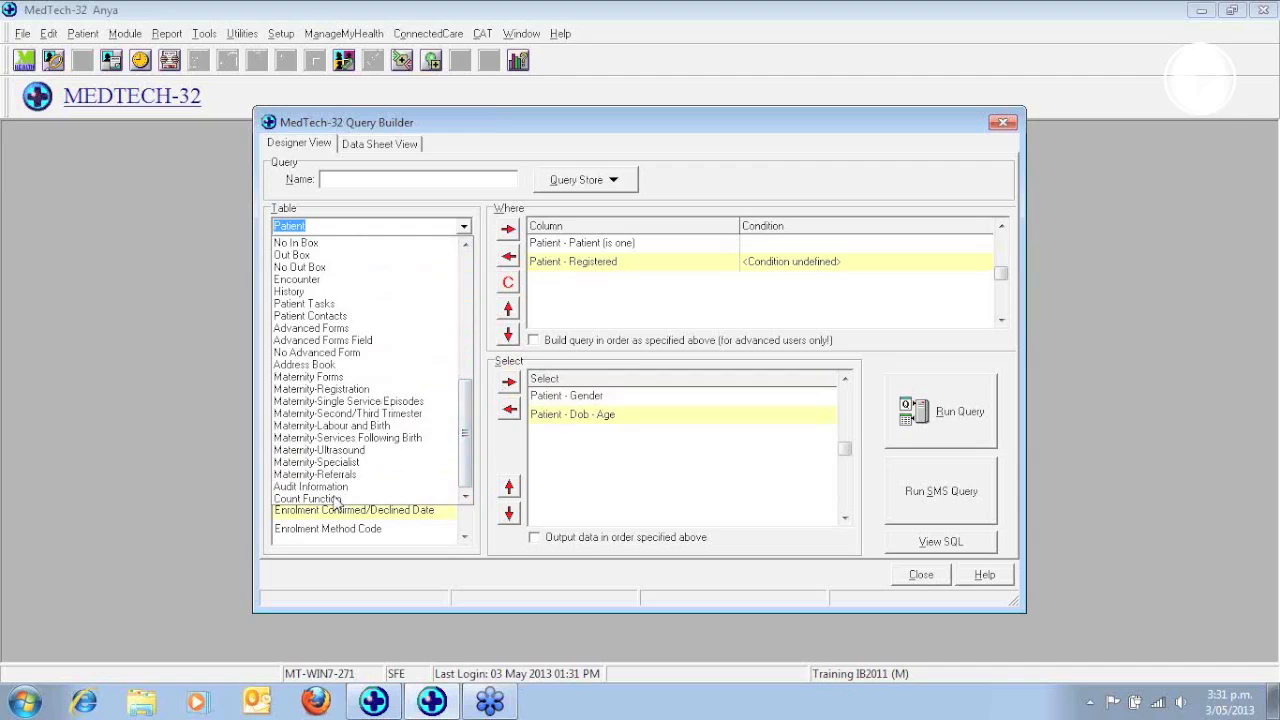
click(336, 498)
click(365, 266)
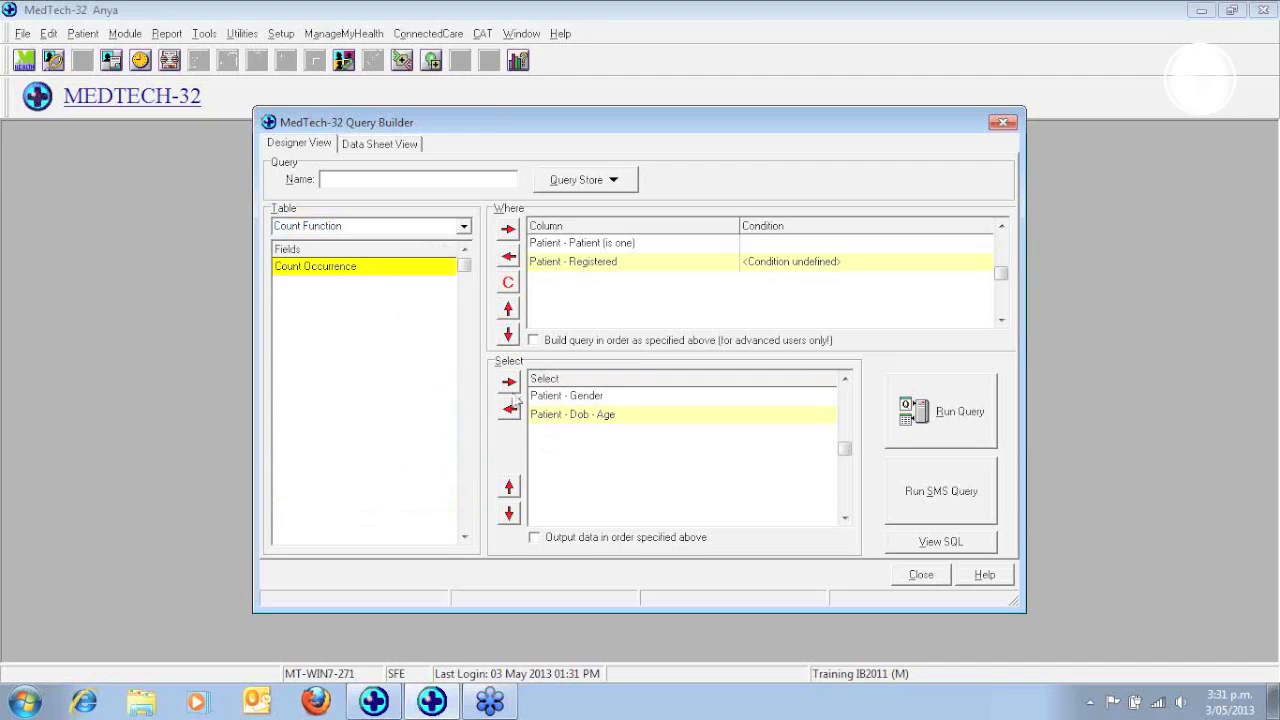
click(509, 381)
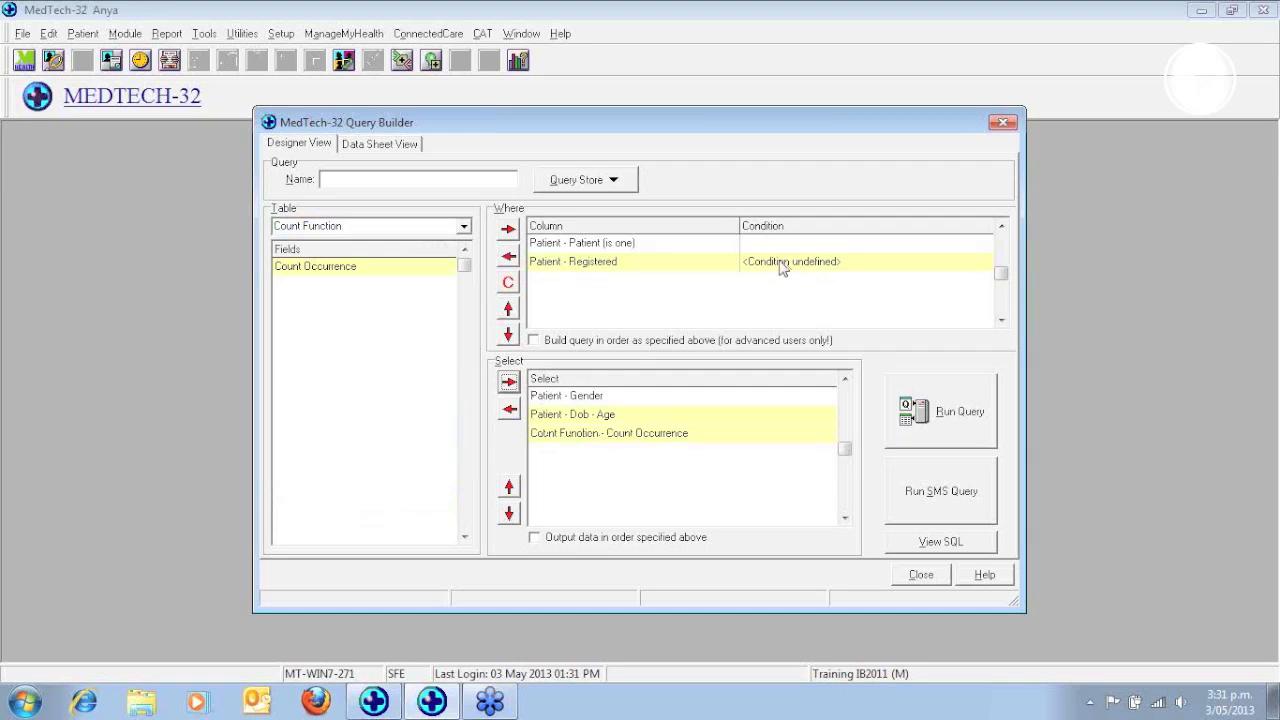
Define the Patient - Registered condition as Equal to Registered (R)
double_click(780, 264)
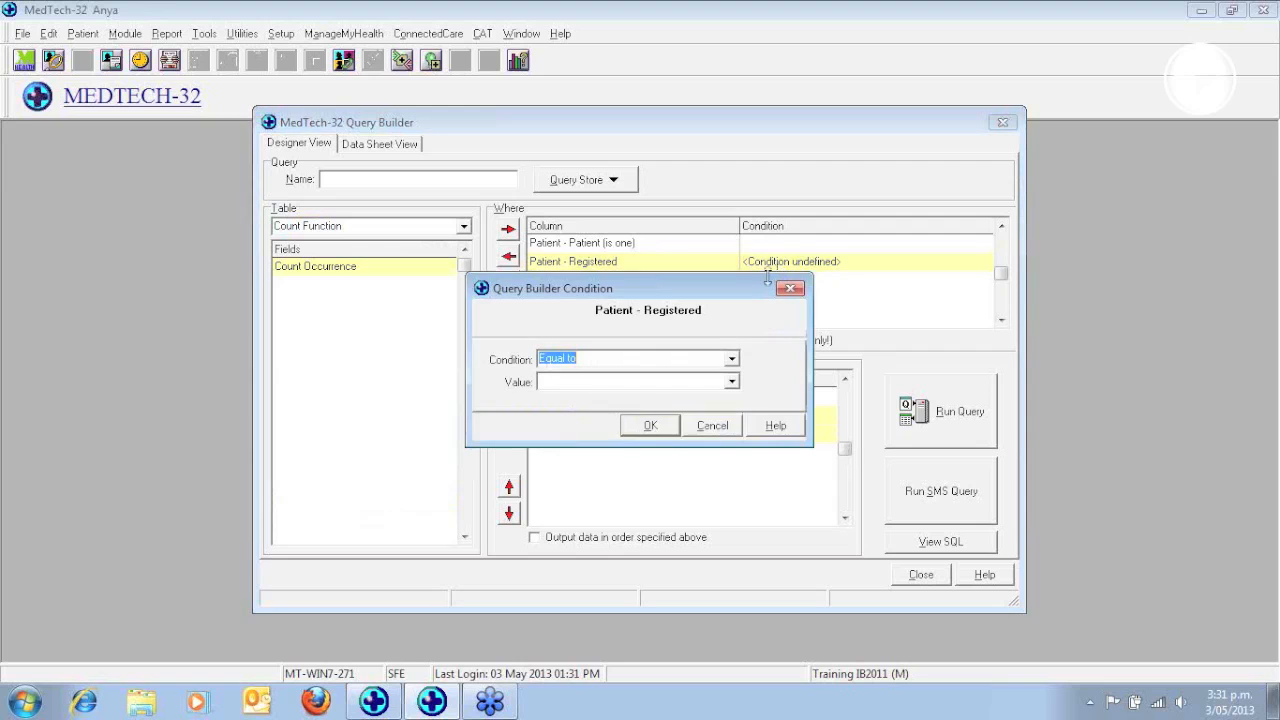
click(735, 384)
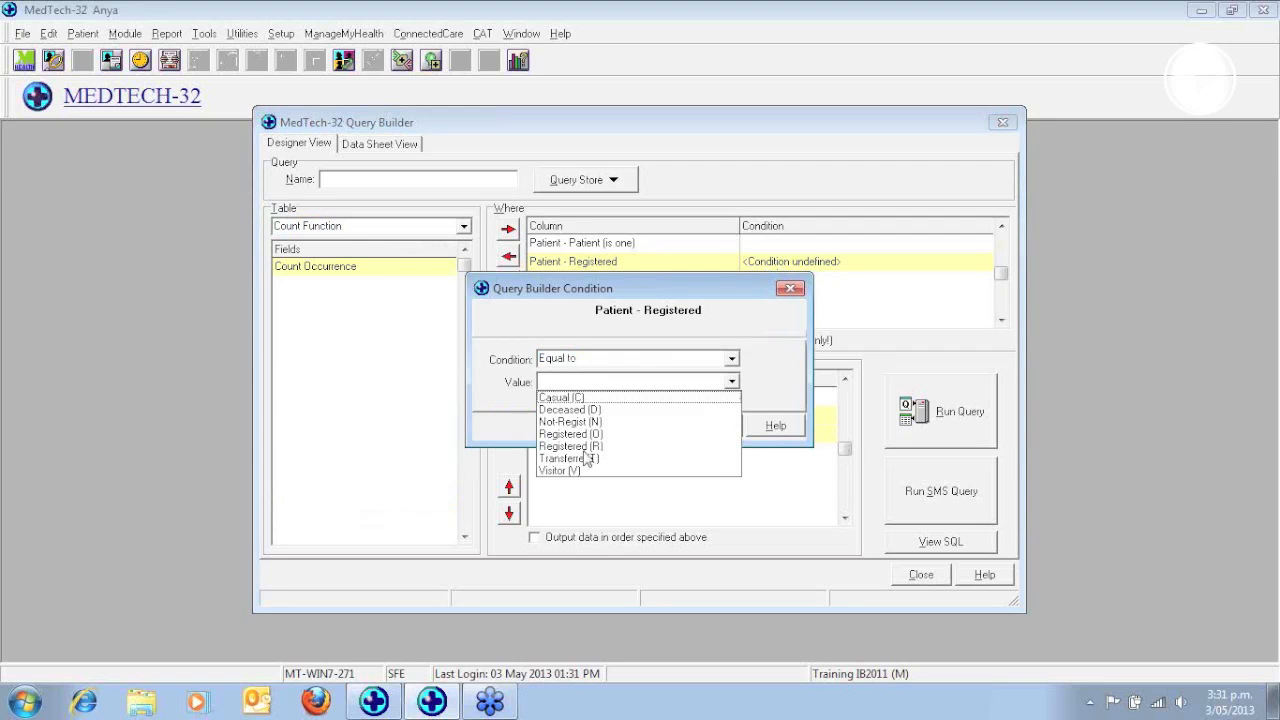
click(588, 447)
click(652, 431)
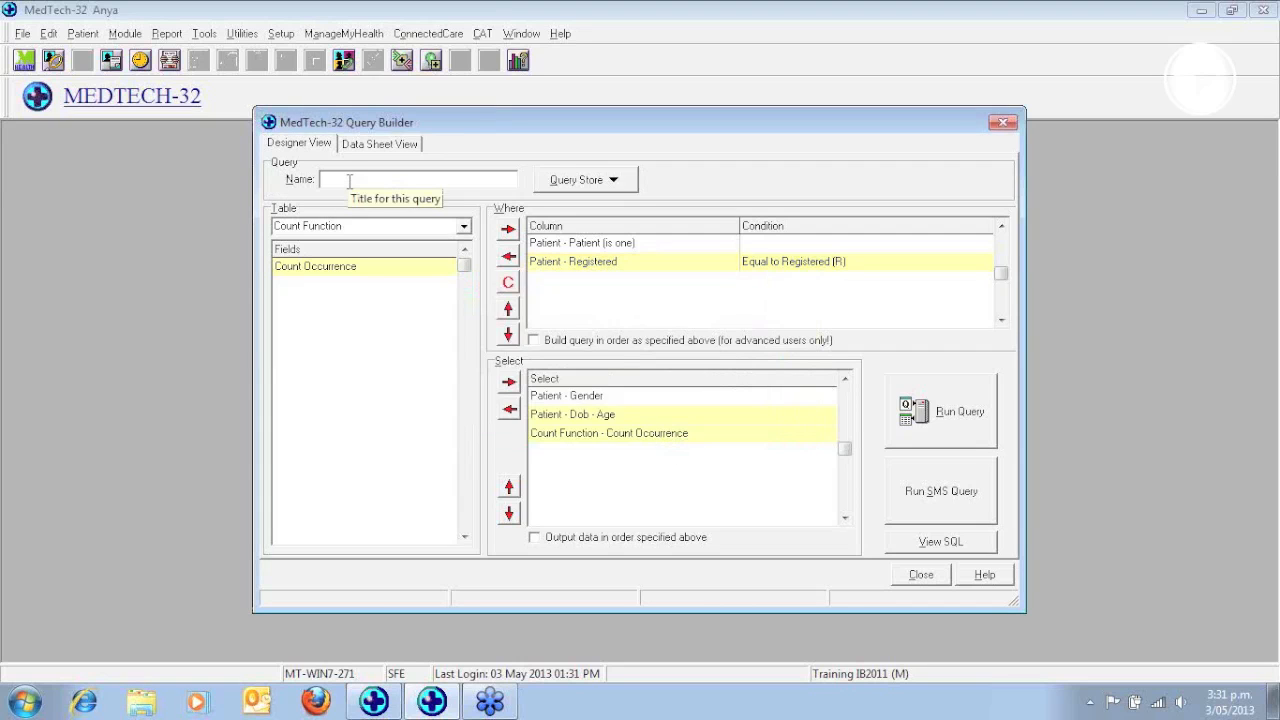
Name the query "AR Reg patients by Gen/age" and run it
text(AR)
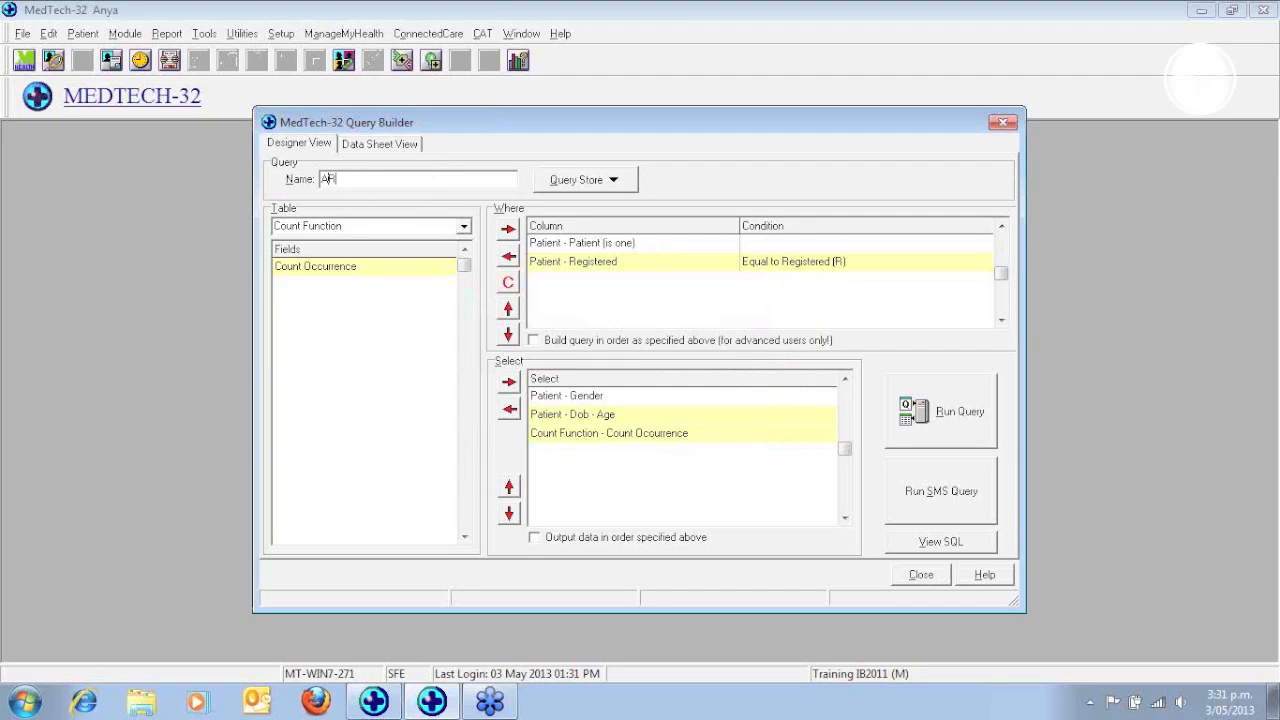
text( Reg patient)
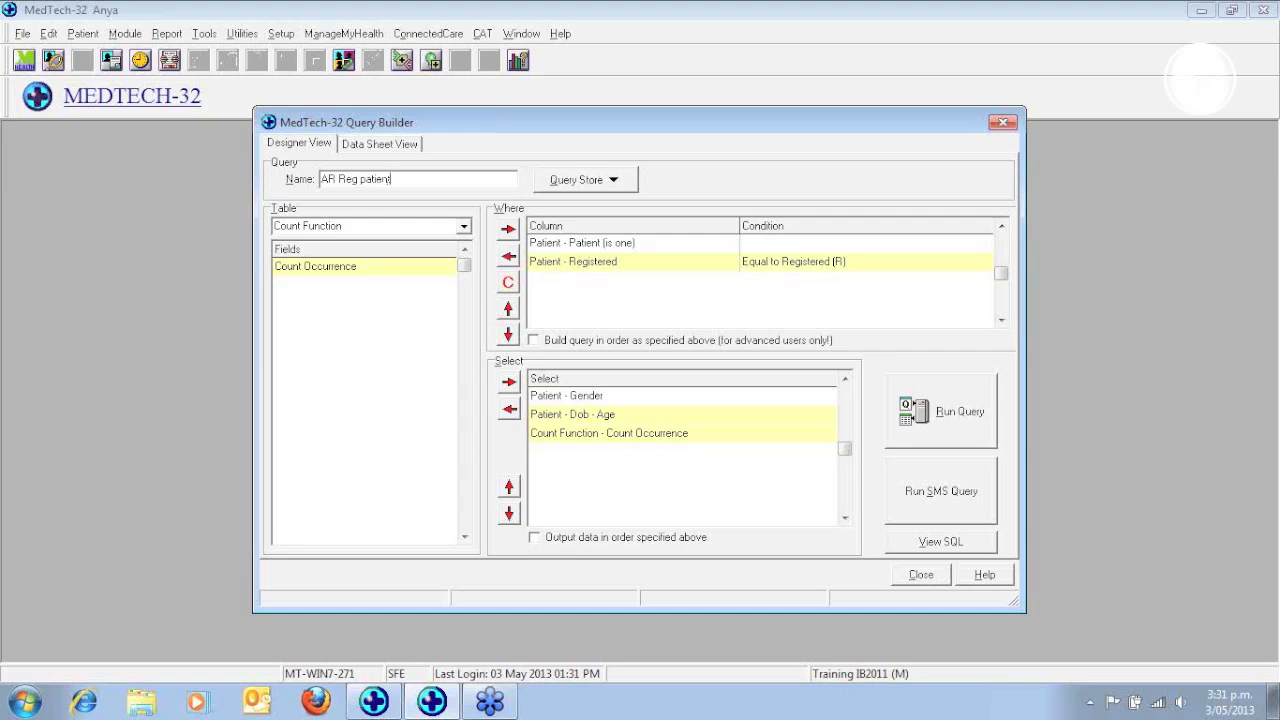
text(s pyr Gen)
text(d)
text(ag)
text(e)
click(940, 410)
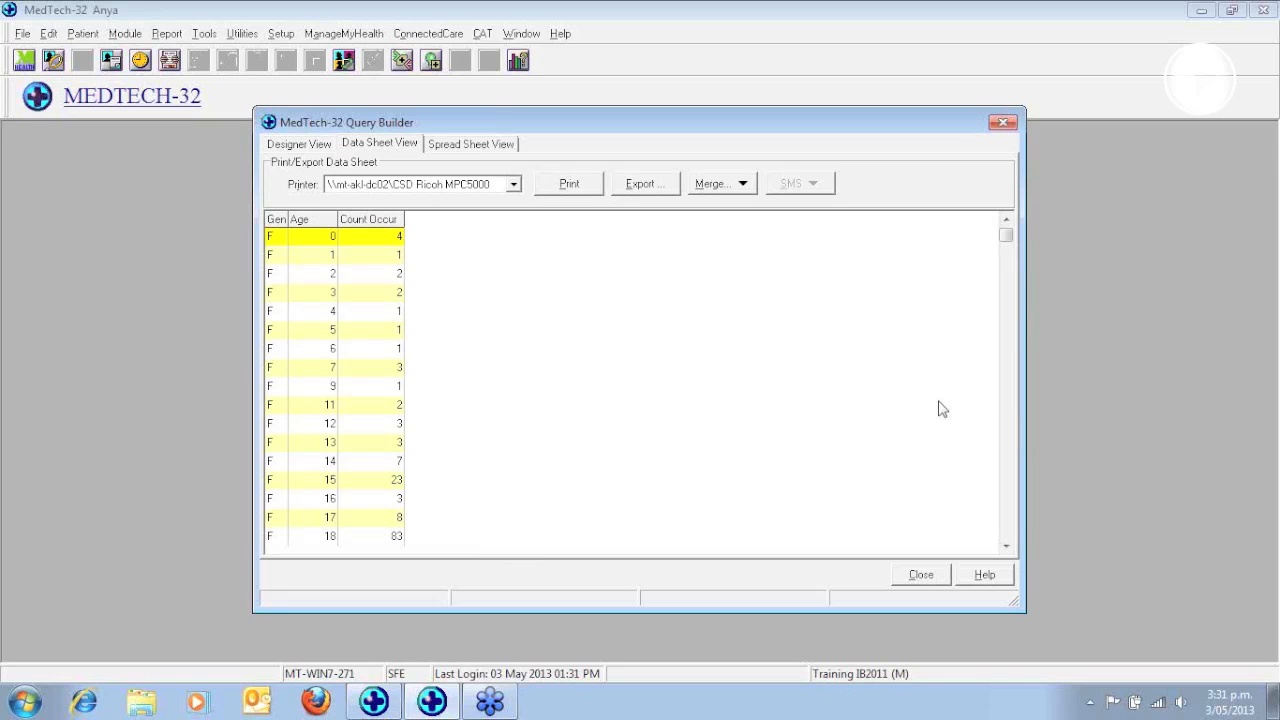
Review the query design, rerun the query, and view its results as a spreadsheet and a stacked chart
click(296, 146)
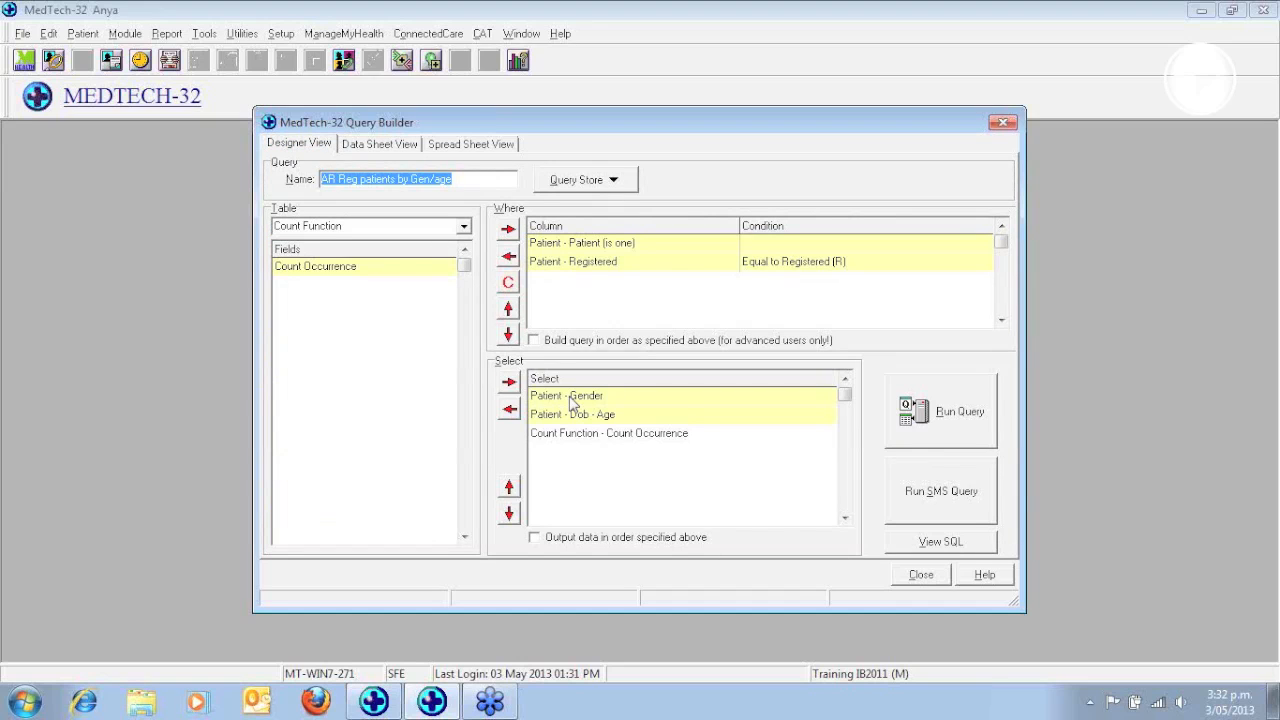
click(950, 412)
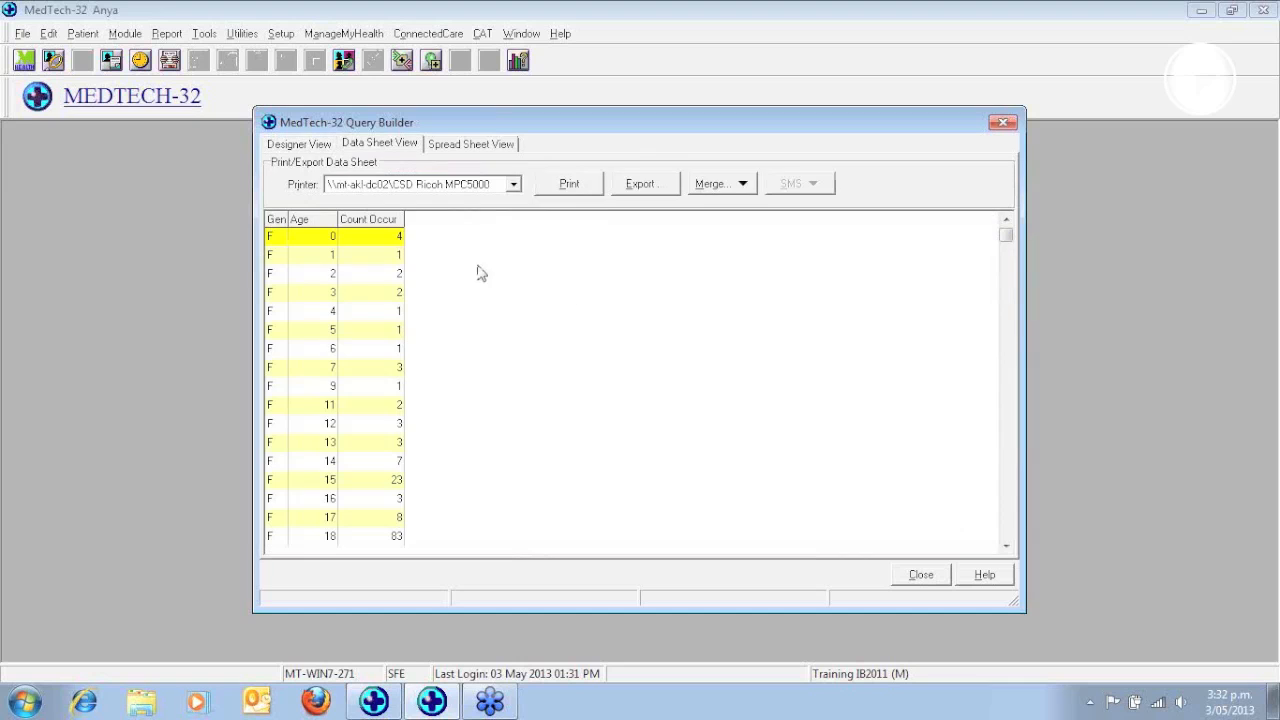
click(450, 148)
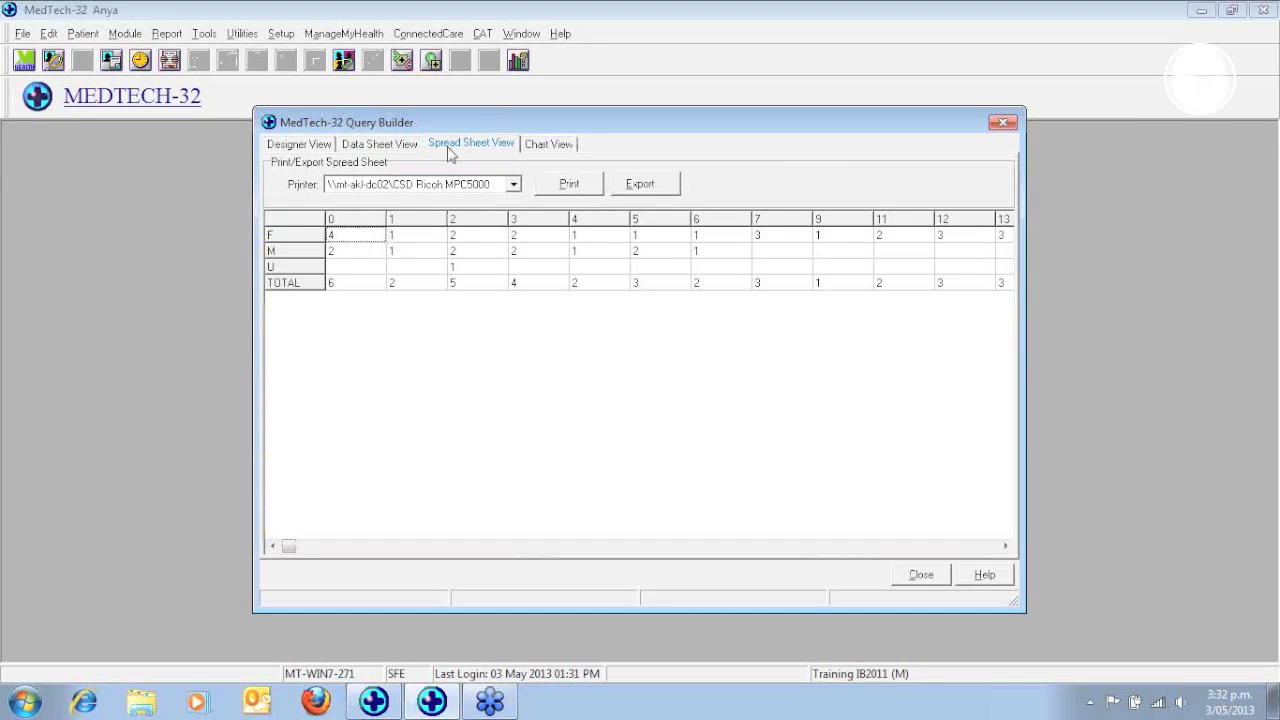
click(549, 148)
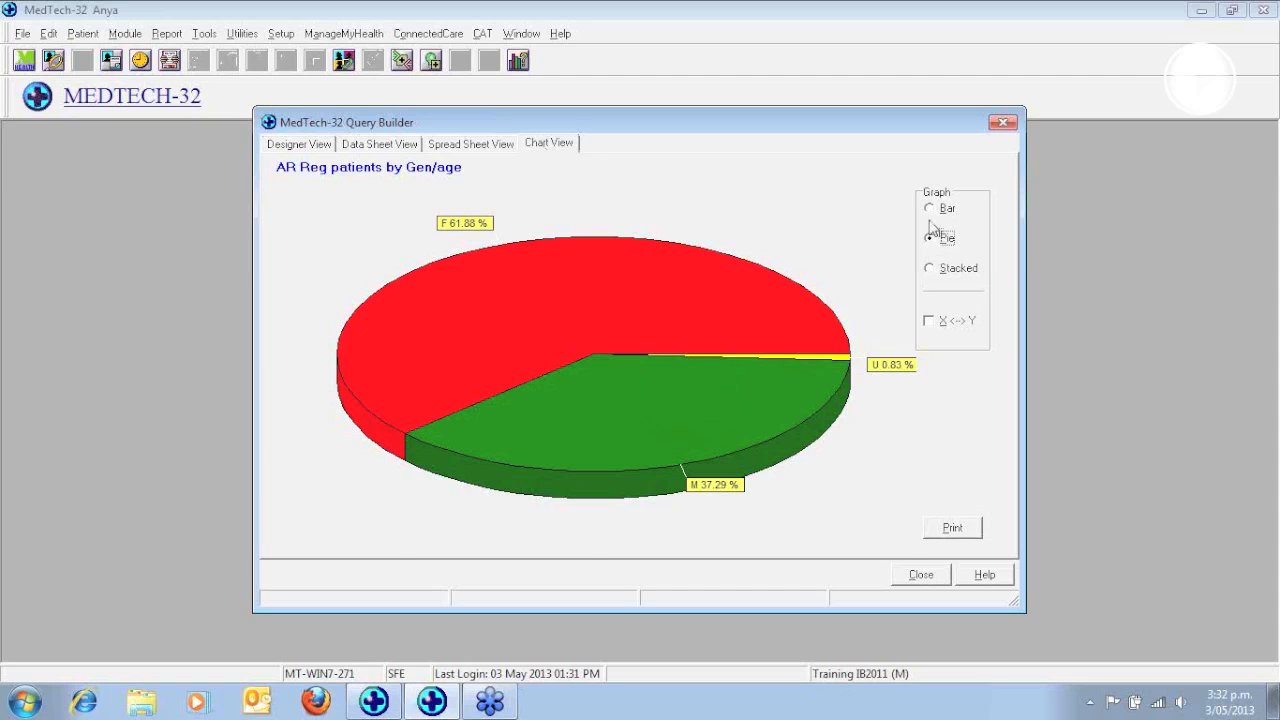
click(931, 268)
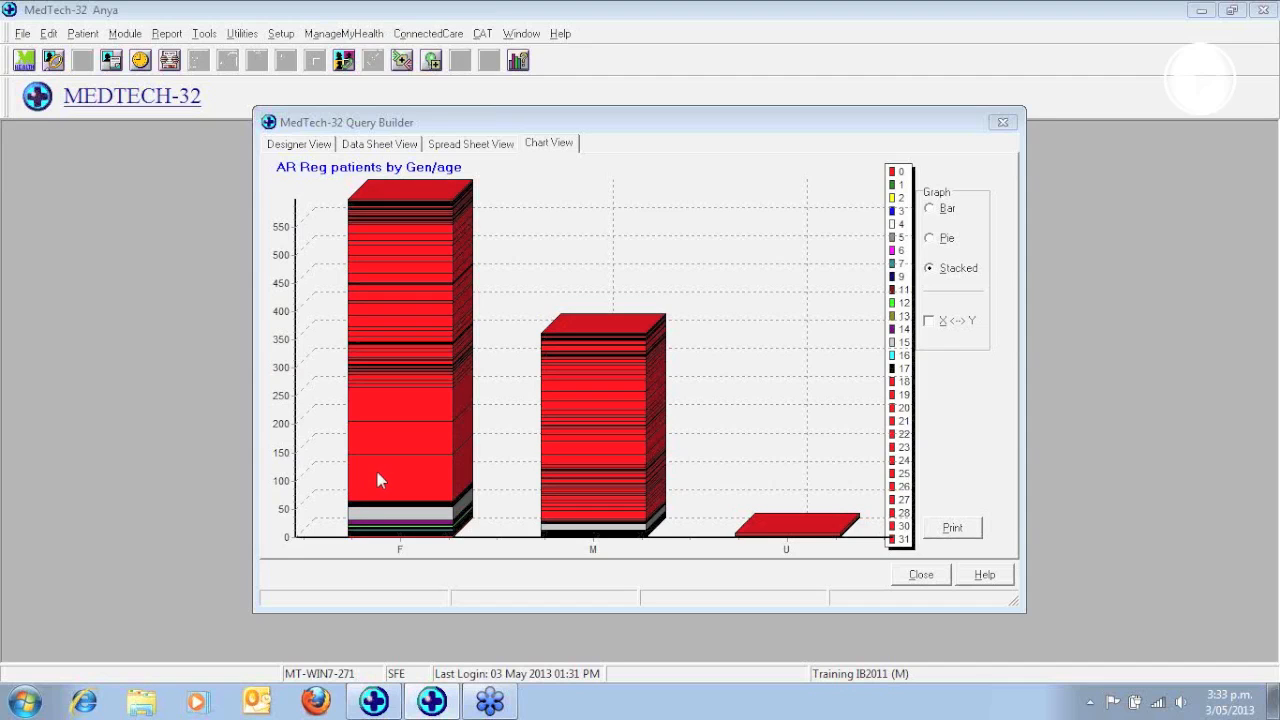
Return to the query design and save the "AR Reg patients by Gen/age" query in the query store
click(270, 148)
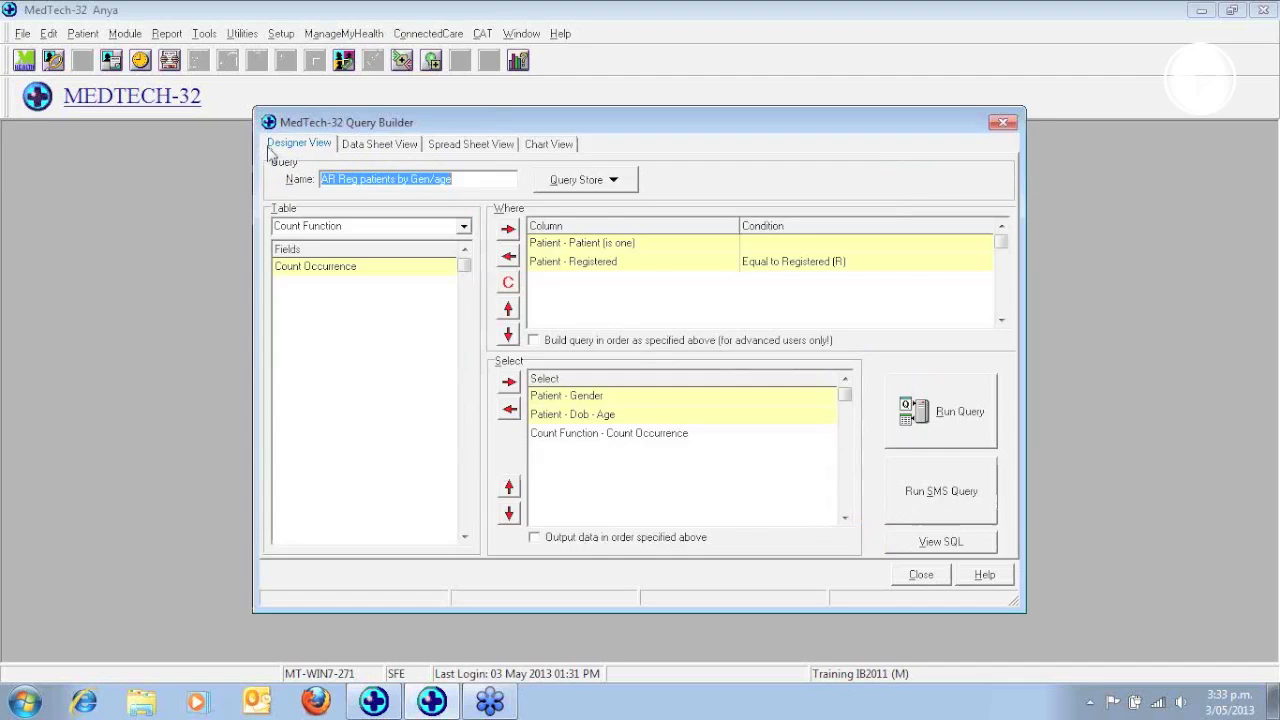
click(615, 183)
click(603, 250)
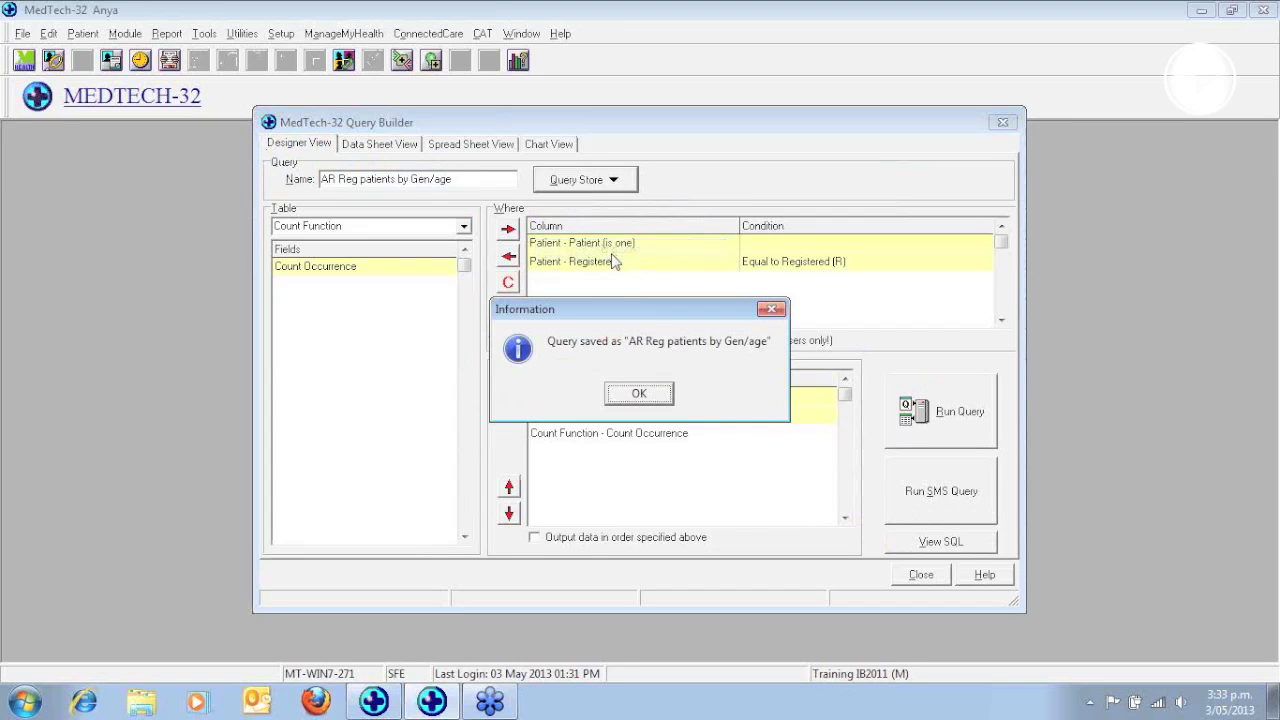